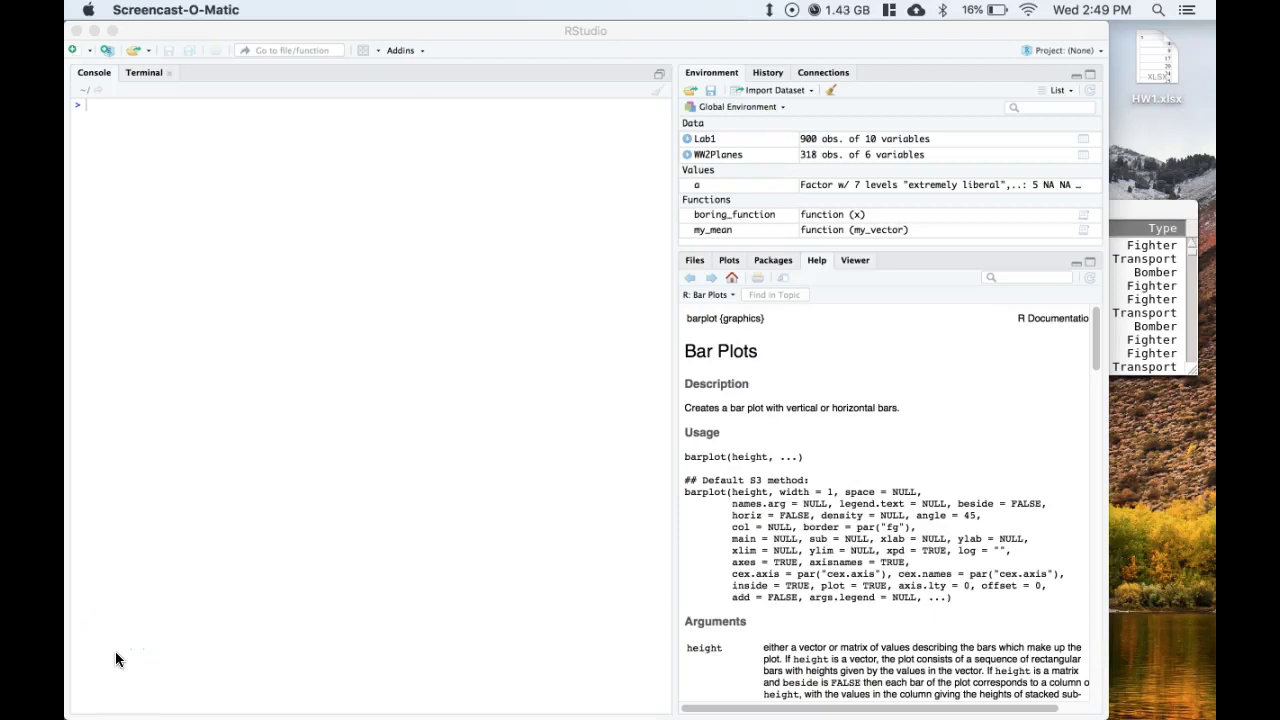
Move RStudio aside, bring R Commander forward and select the earlier boxplot commands in its script
{"action": "left_click", "coordinate": [351, 453]}
{"action": "left_click_drag", "start_coordinate": [228, 37], "coordinate": [335, 37]}
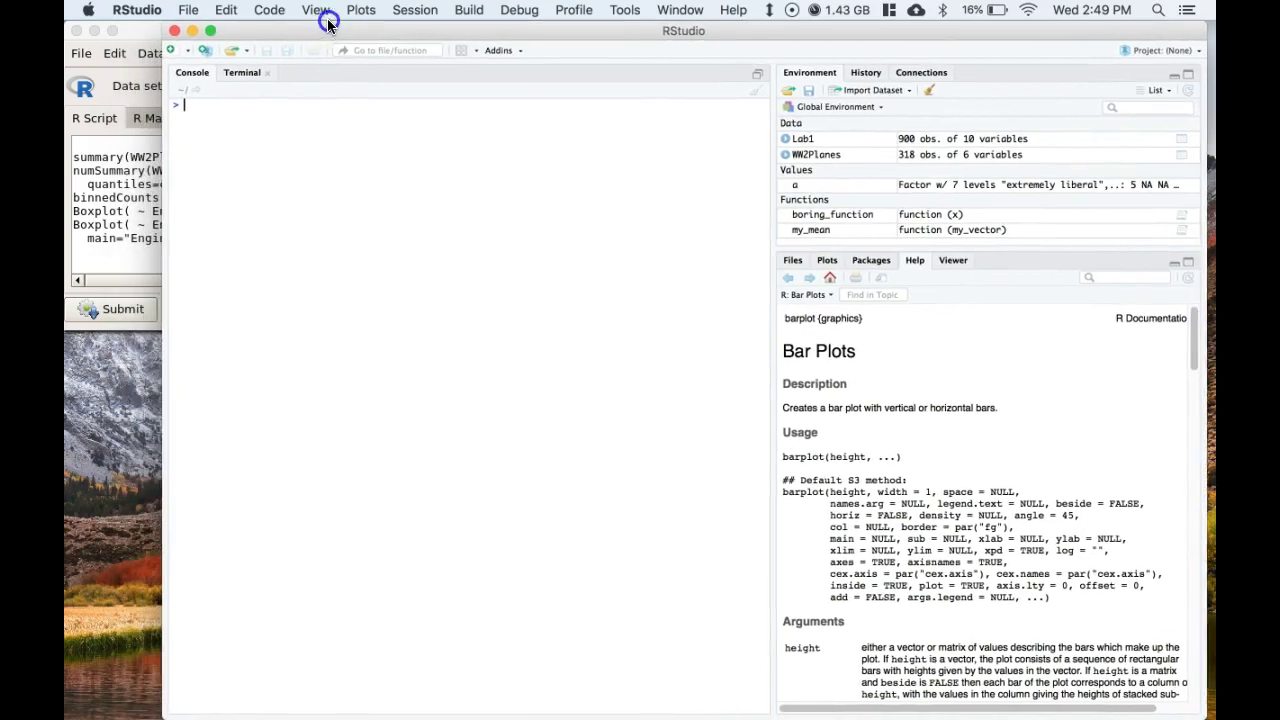
{"action": "left_click", "coordinate": [132, 38]}
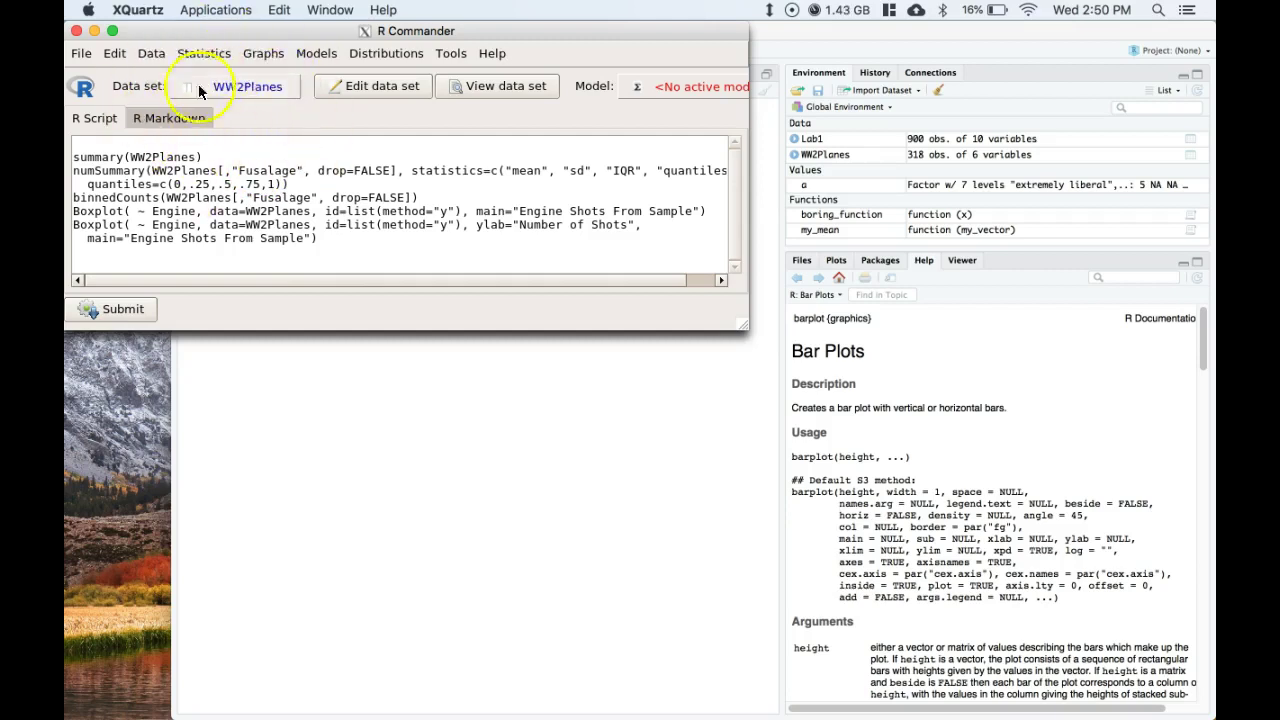
{"action": "left_click_drag", "start_coordinate": [320, 238], "coordinate": [70, 155]}
Clear the old script and run summary(WW2Planes) on the active data set, viewing it in RStudio
{"action": "key", "text": "BackSpace"}
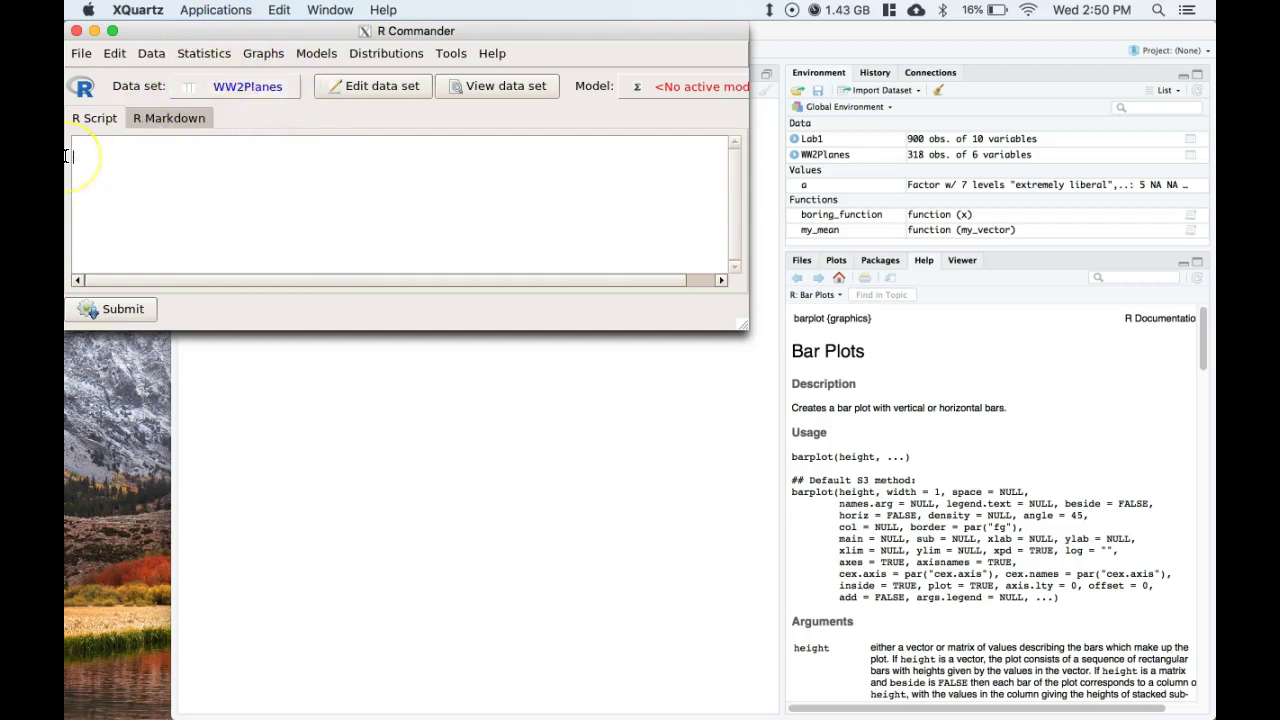
{"action": "left_click", "coordinate": [216, 53]}
{"action": "mouse_move", "coordinate": [204, 73]}
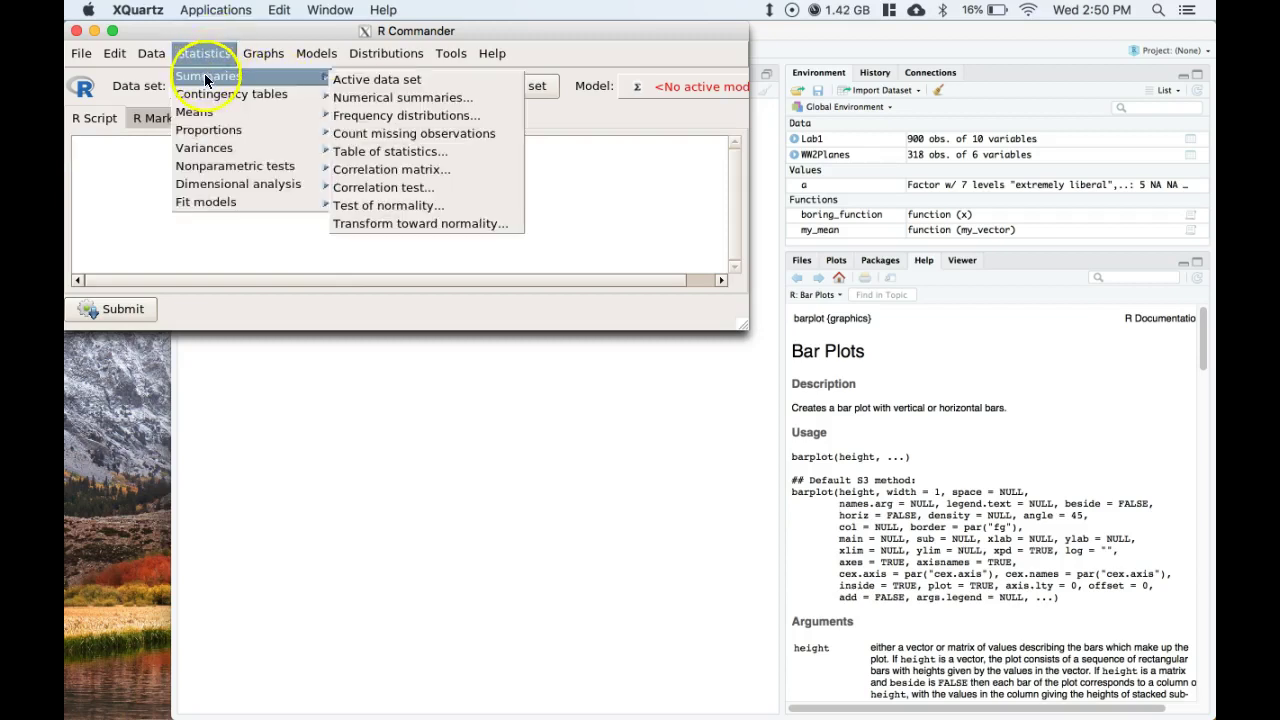
{"action": "left_click", "coordinate": [362, 80]}
{"action": "left_click", "coordinate": [365, 598]}
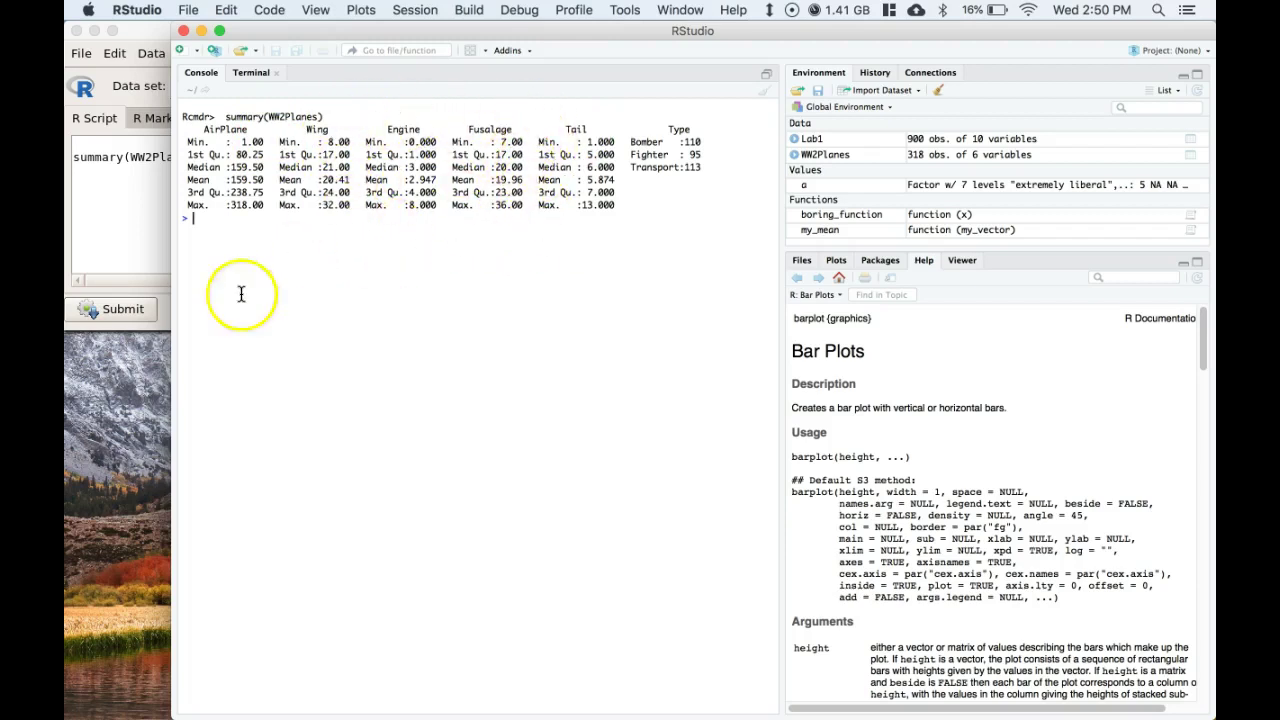
Compute Fusalage's mean, sd, IQR, quantiles and binned counts, then view the output in RStudio
{"action": "left_click", "coordinate": [150, 226]}
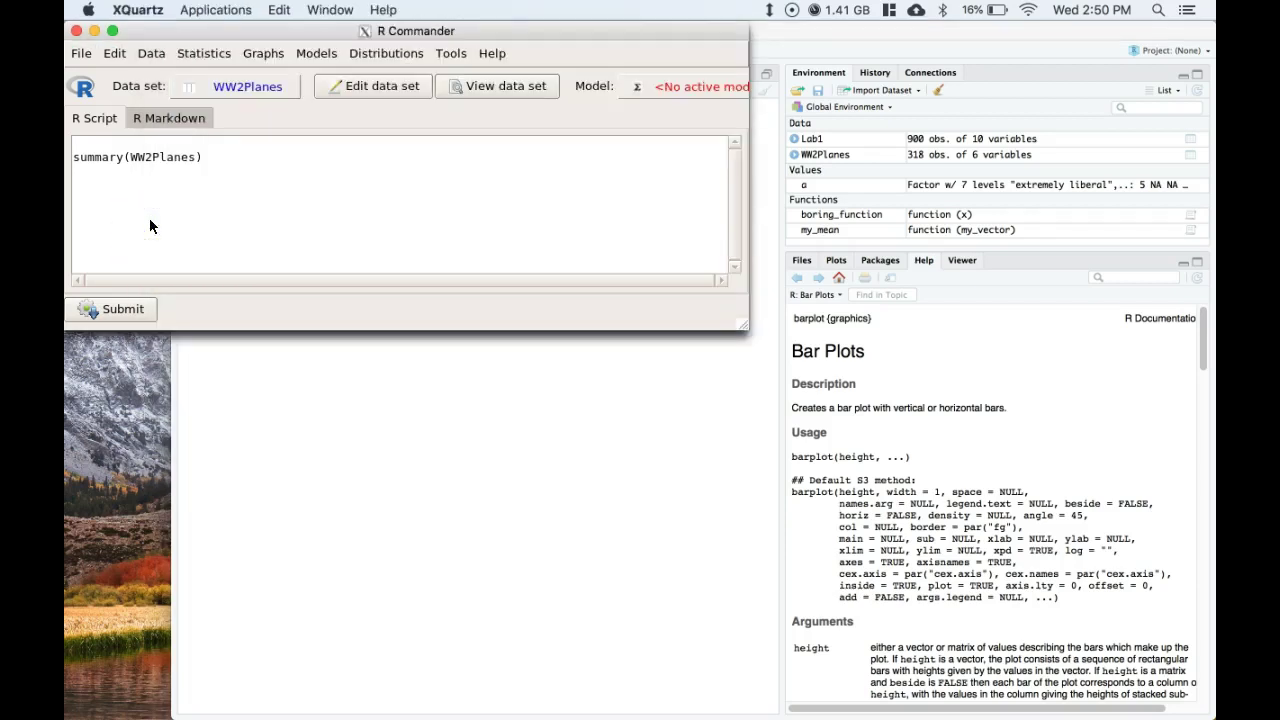
{"action": "left_click", "coordinate": [205, 53]}
{"action": "mouse_move", "coordinate": [215, 97]}
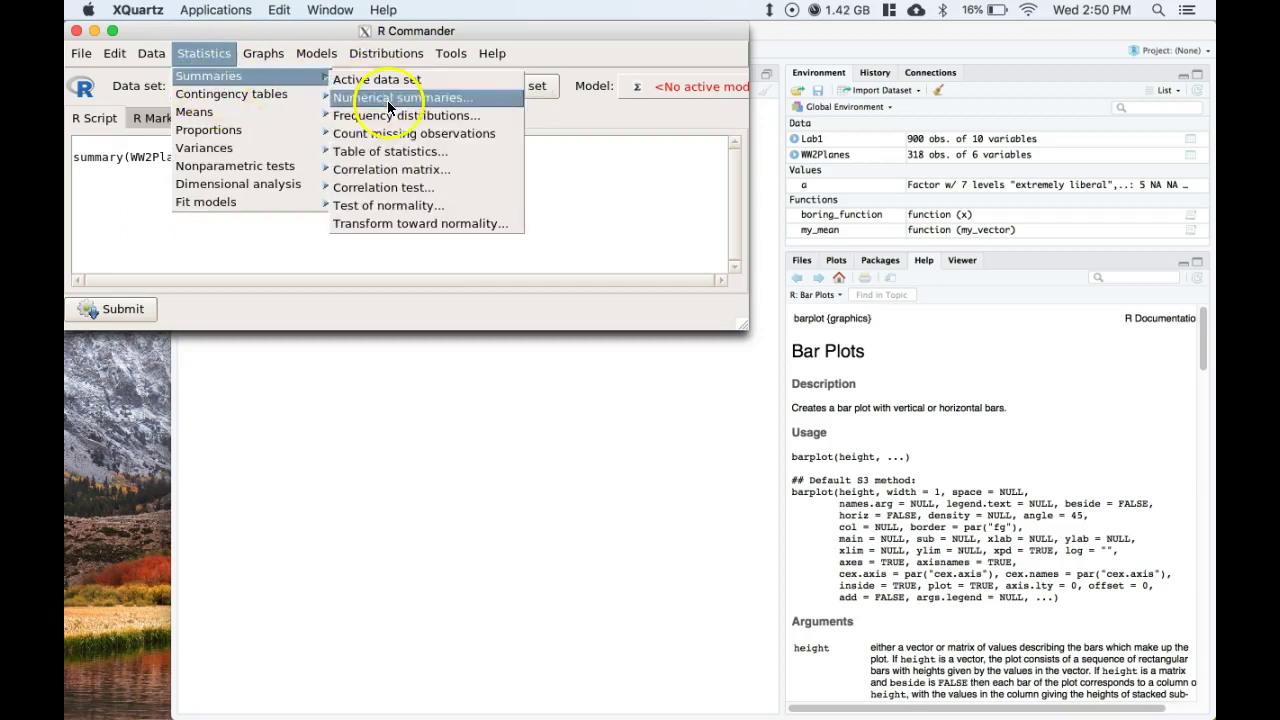
{"action": "left_click", "coordinate": [387, 100]}
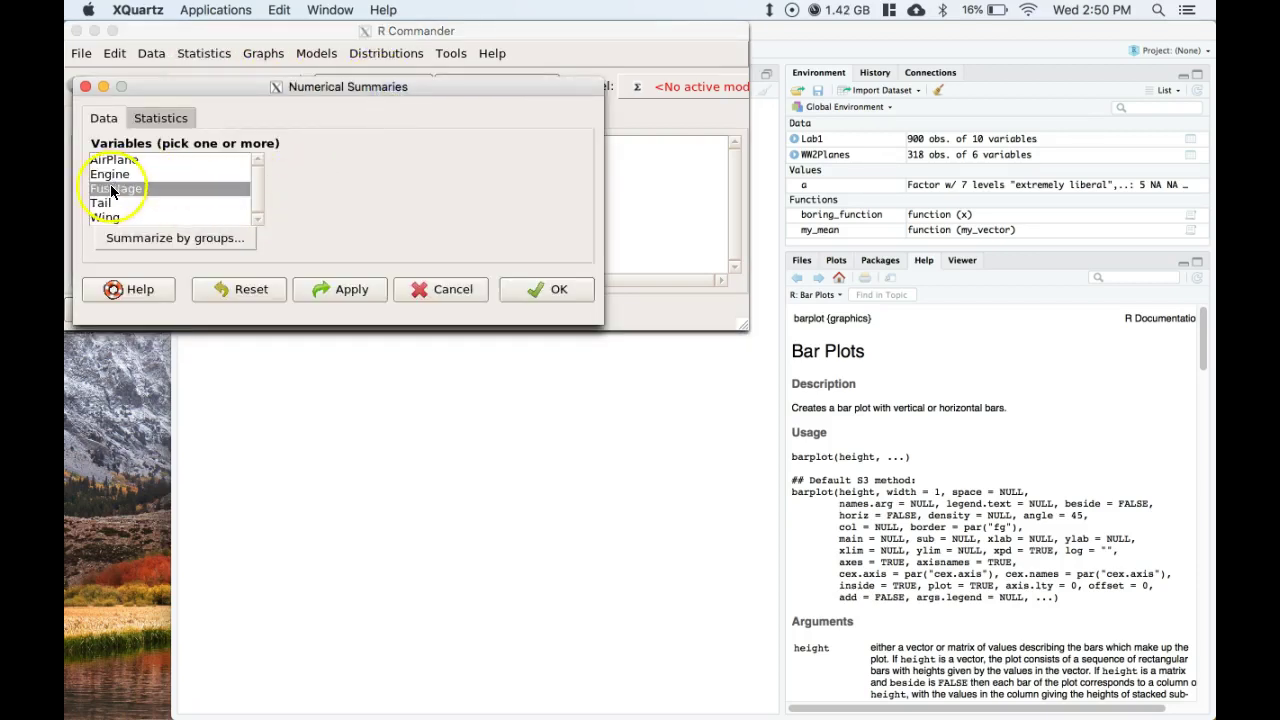
{"action": "left_click", "coordinate": [158, 116]}
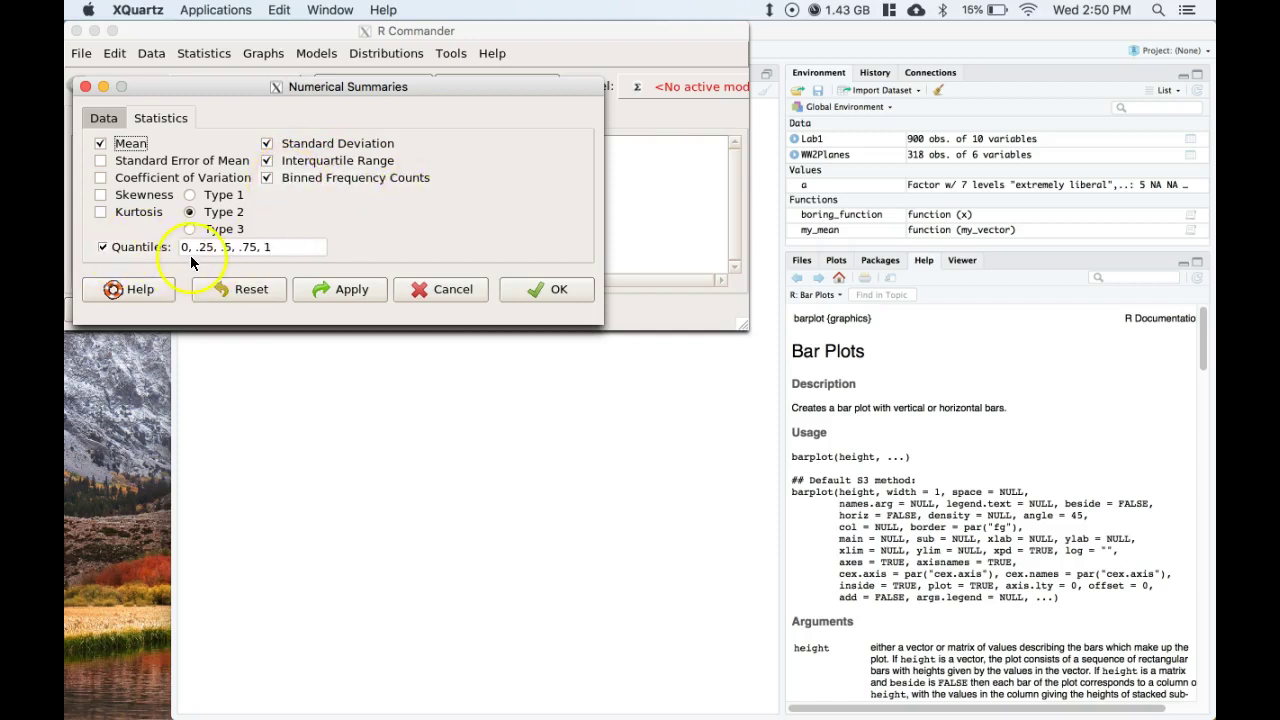
{"action": "left_click", "coordinate": [517, 287]}
{"action": "left_click", "coordinate": [423, 469]}
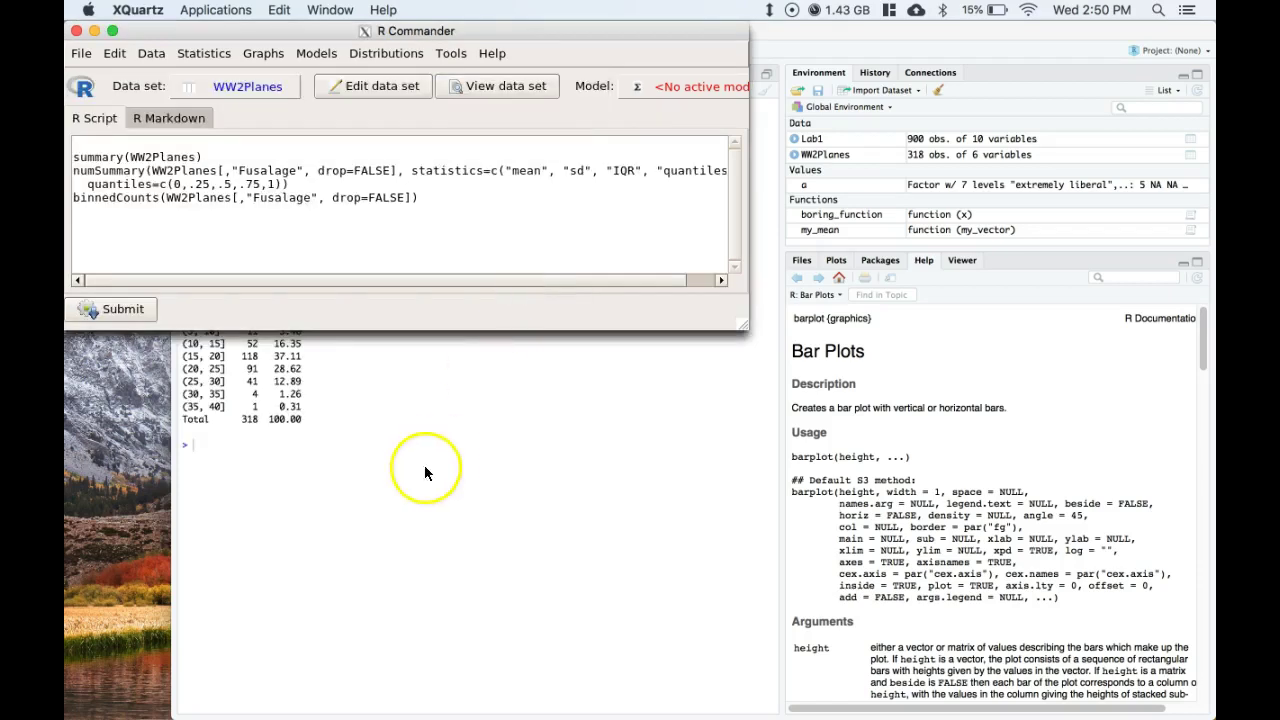
Bring RStudio's console forward showing Fusalage quantiles 7, 17, 20, 23, 36 and binned counts
{"action": "left_click", "coordinate": [301, 398]}
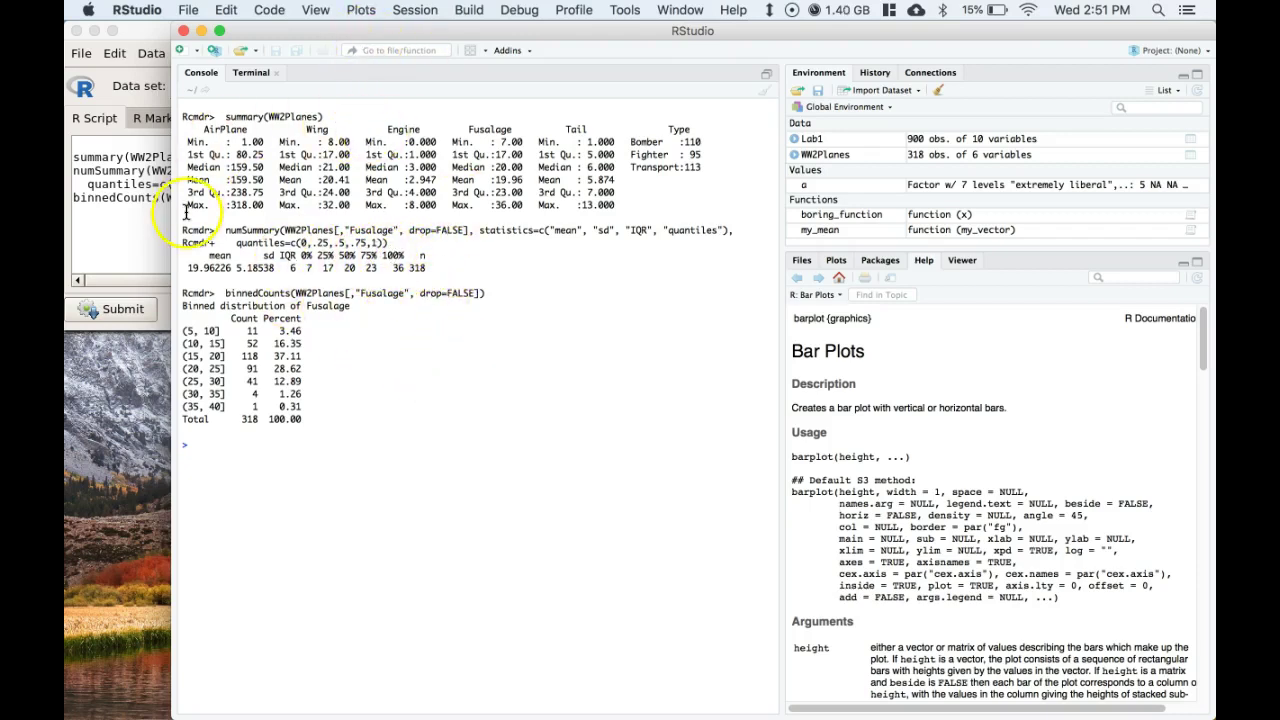
Draw a Fusalage boxplot titled 'Fusalage Shots From Sample' with automatically labelled outliers
{"action": "left_click", "coordinate": [115, 229]}
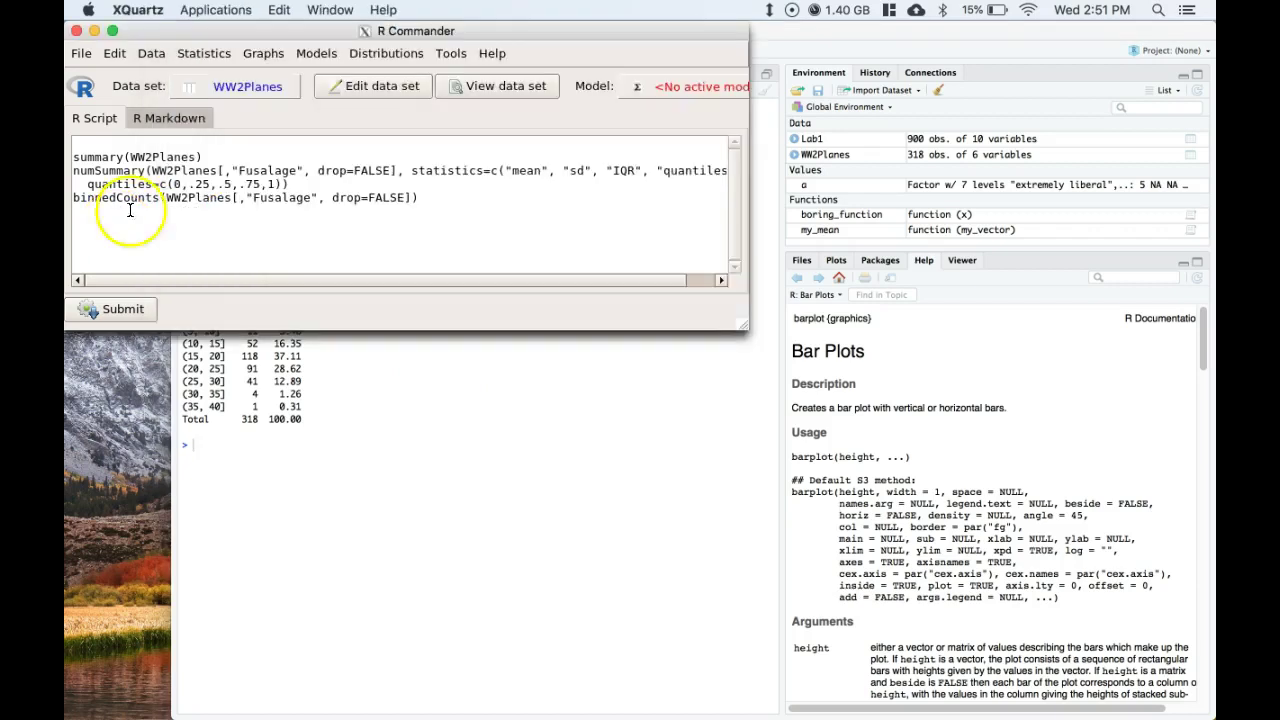
{"action": "left_click", "coordinate": [274, 57]}
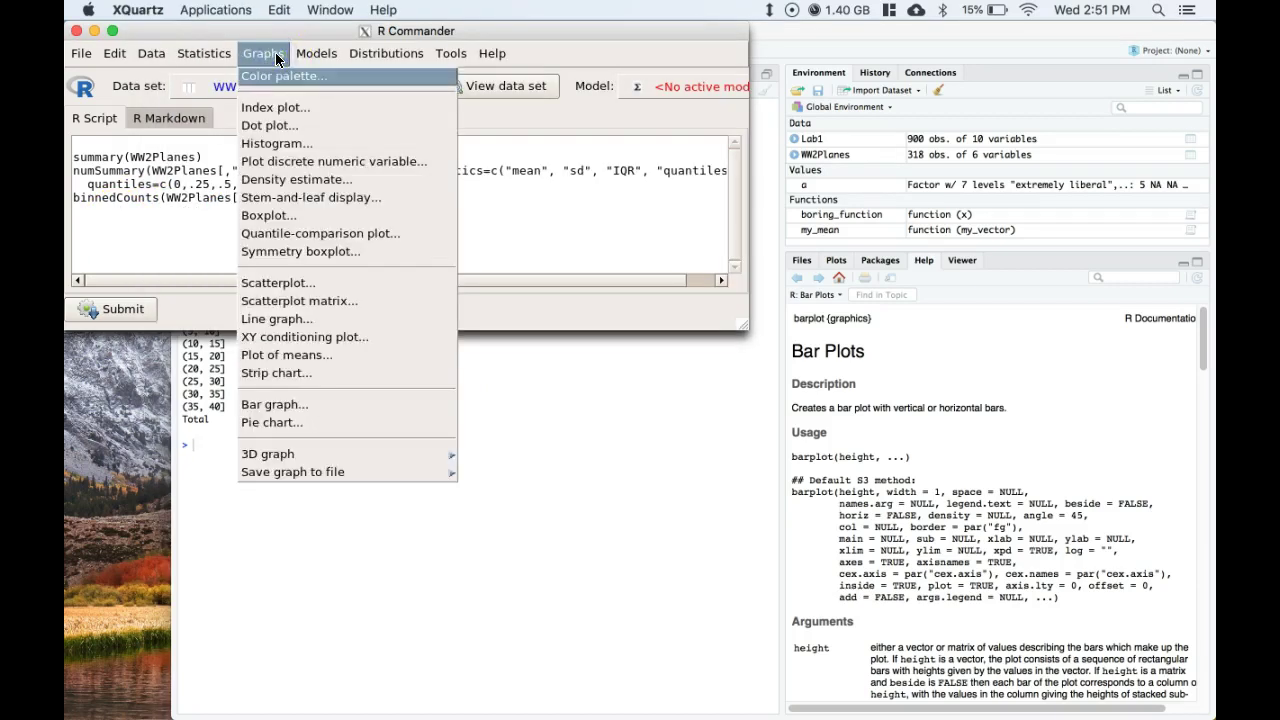
{"action": "left_click", "coordinate": [276, 215]}
{"action": "left_click", "coordinate": [117, 175]}
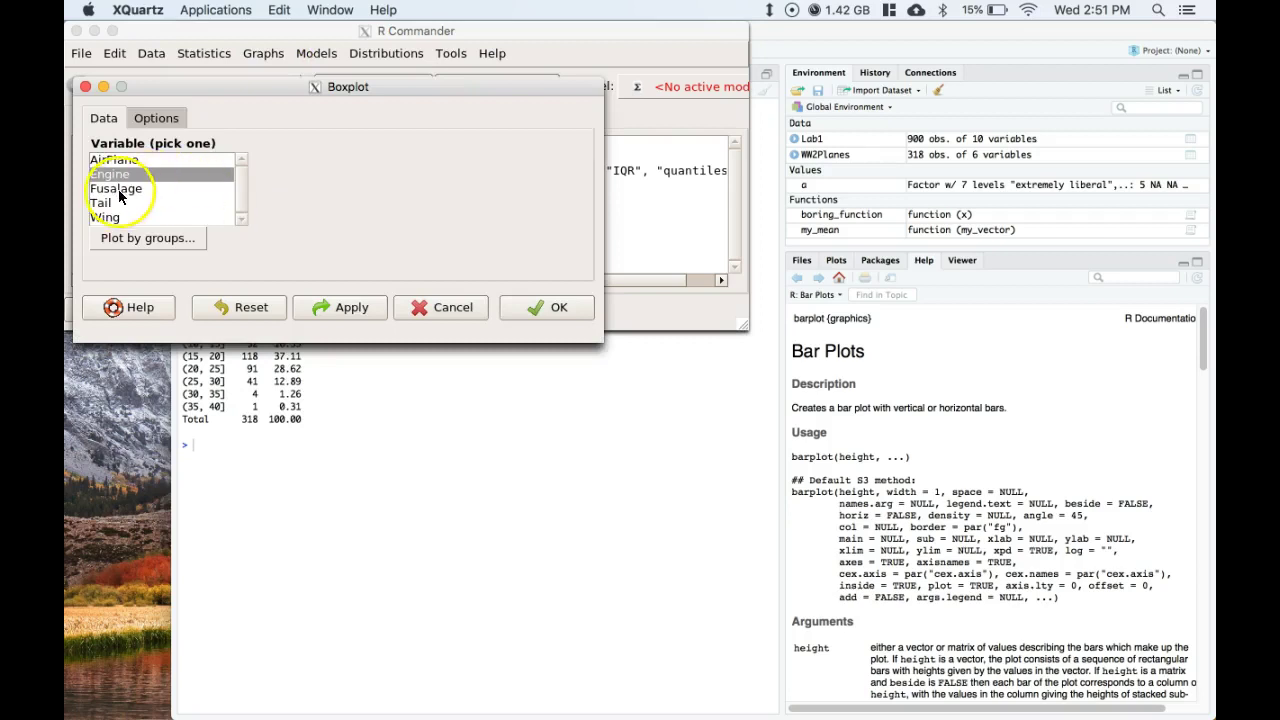
{"action": "left_click", "coordinate": [119, 191]}
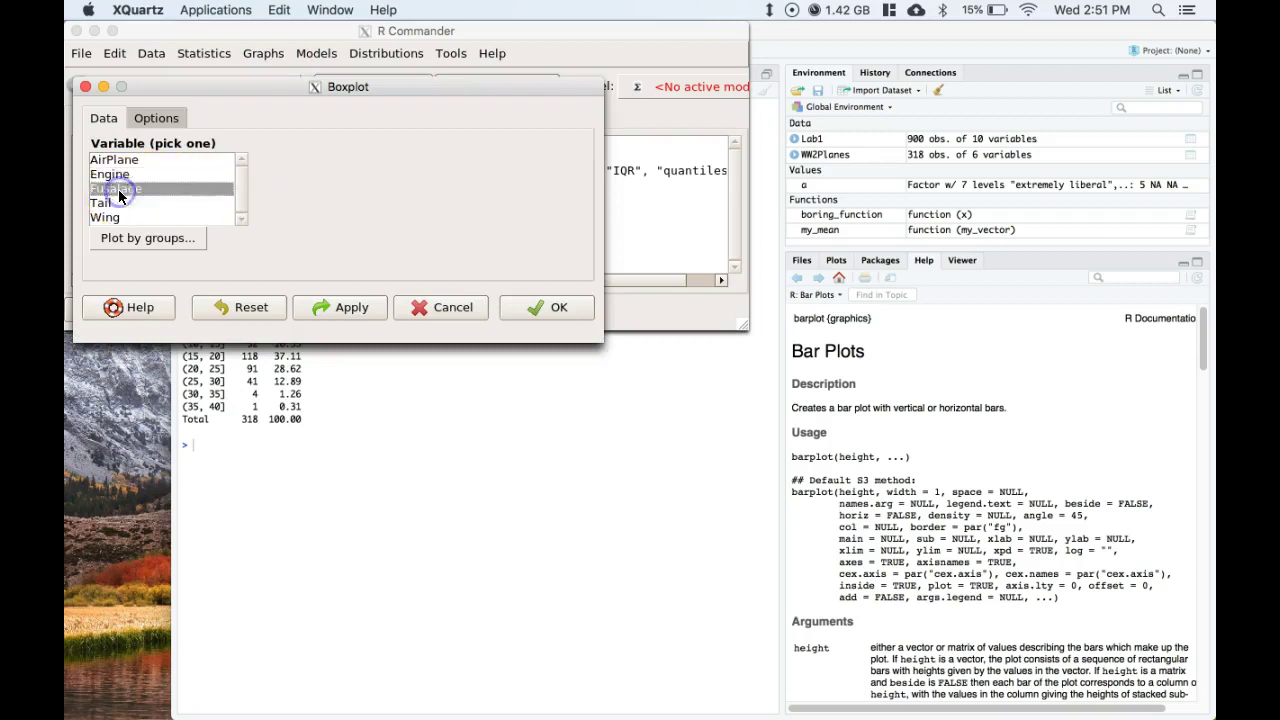
{"action": "left_click", "coordinate": [155, 120]}
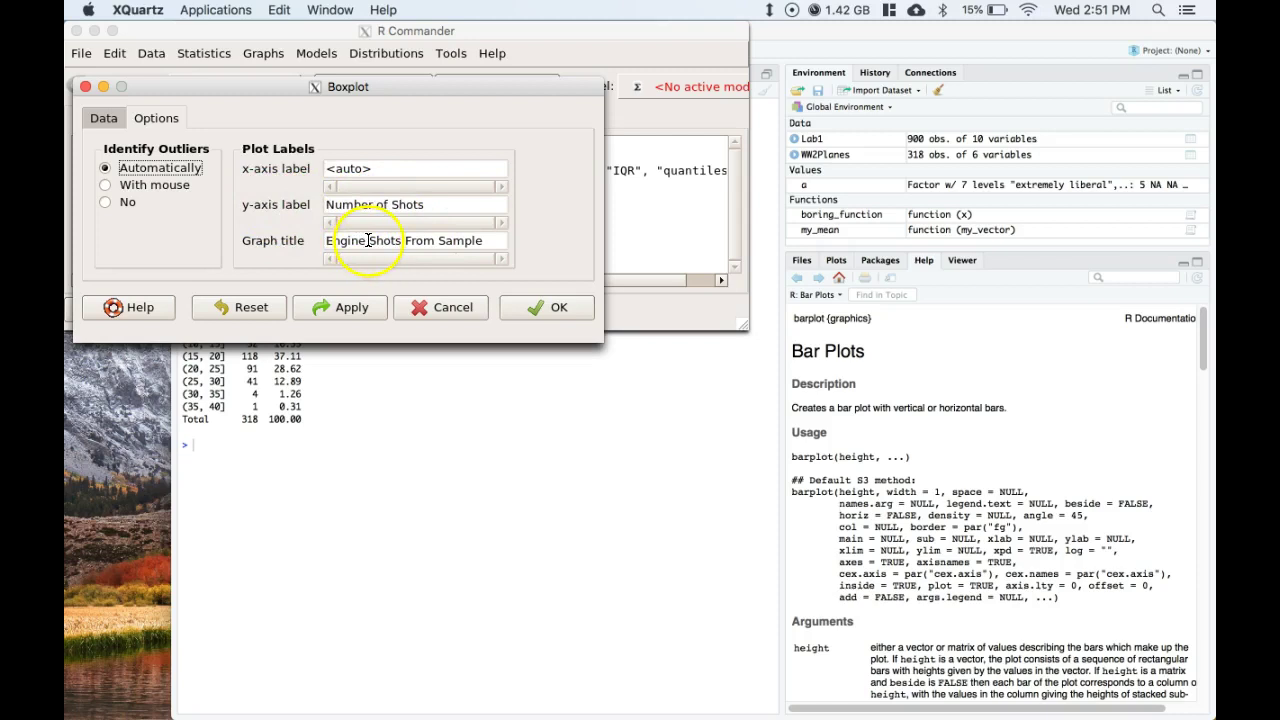
{"action": "left_click_drag", "start_coordinate": [366, 242], "coordinate": [306, 244]}
{"action": "type", "text": "Fusalage"}
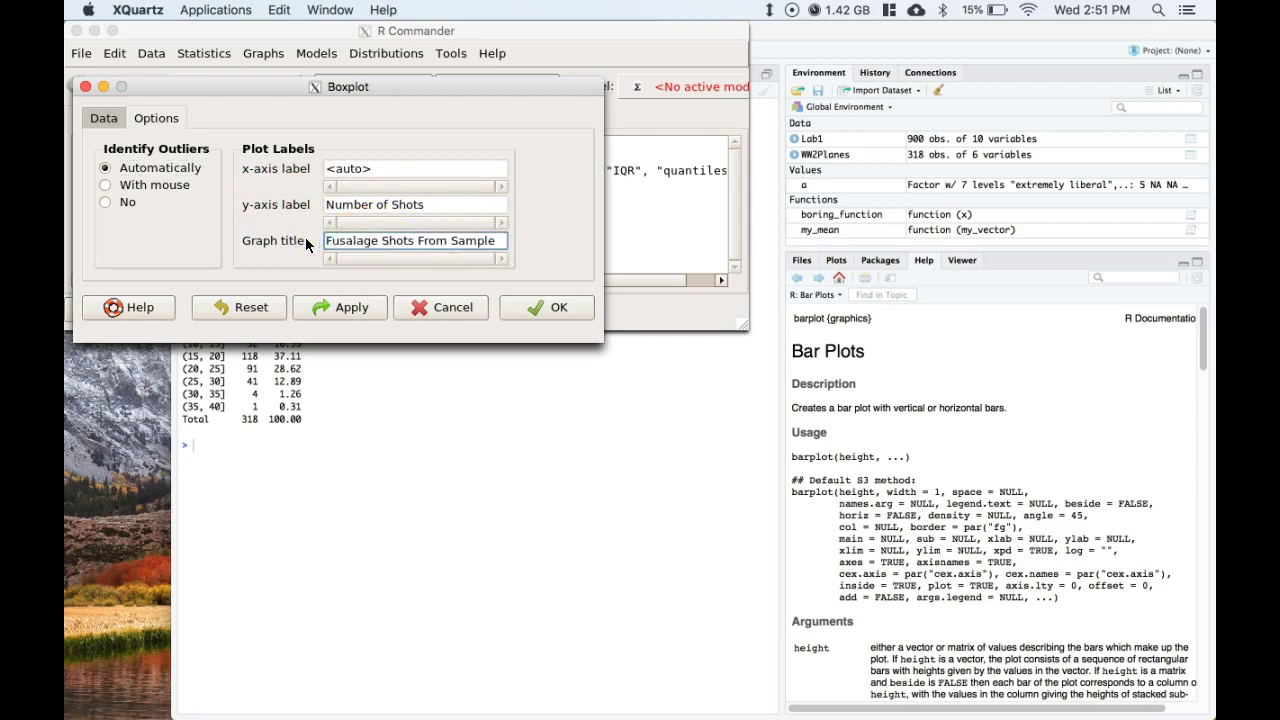
{"action": "left_click", "coordinate": [541, 307]}
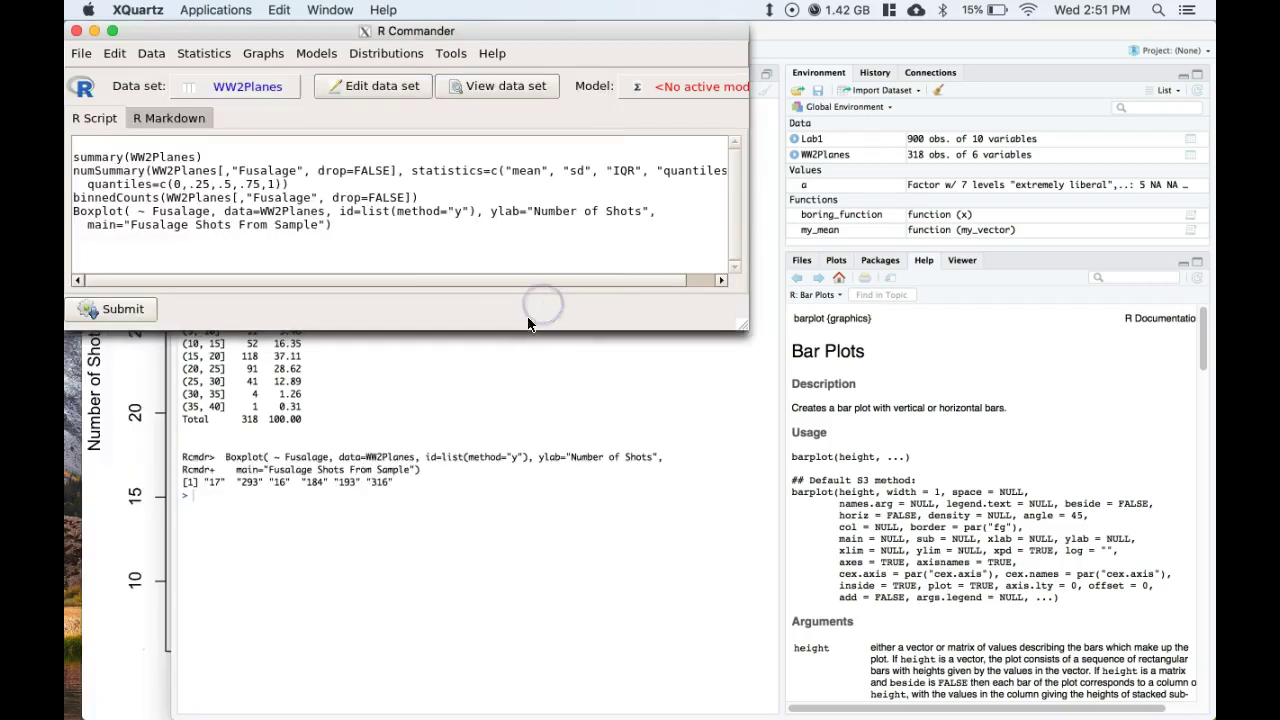
Move the Fusalage boxplot window to the right and return to the RStudio console
{"action": "left_click", "coordinate": [131, 381]}
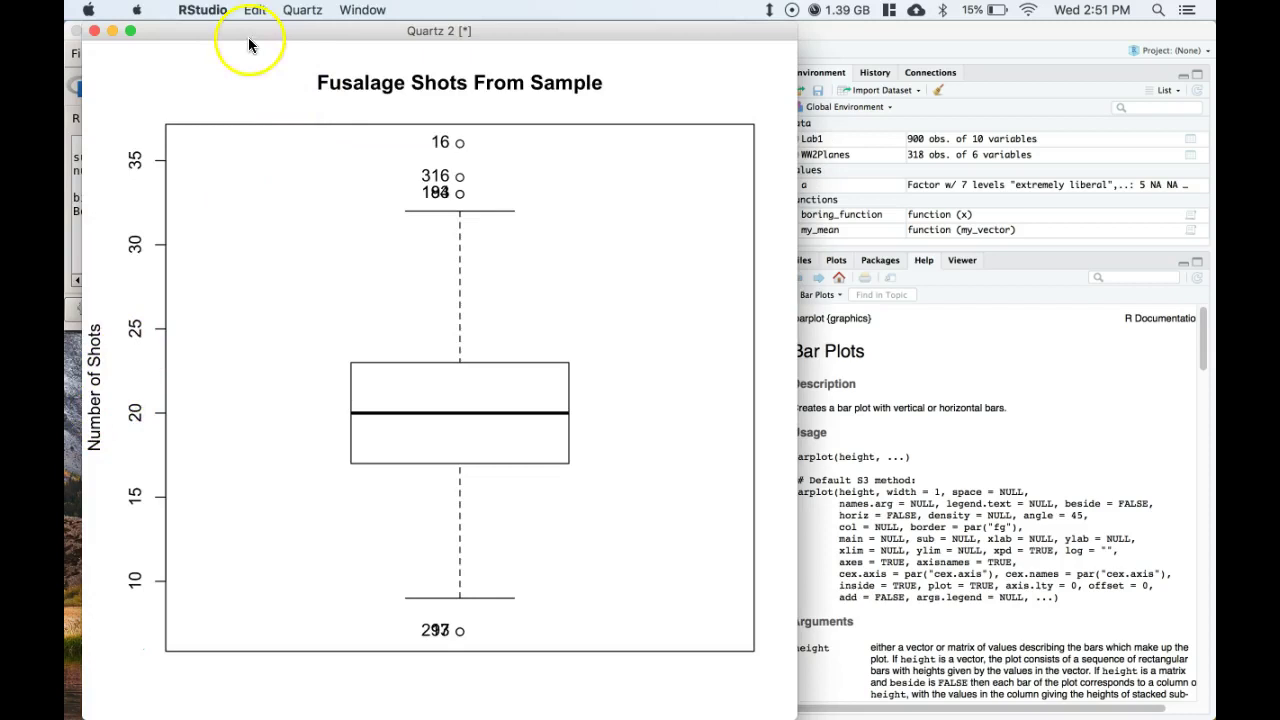
{"action": "left_click_drag", "start_coordinate": [231, 35], "coordinate": [608, 8]}
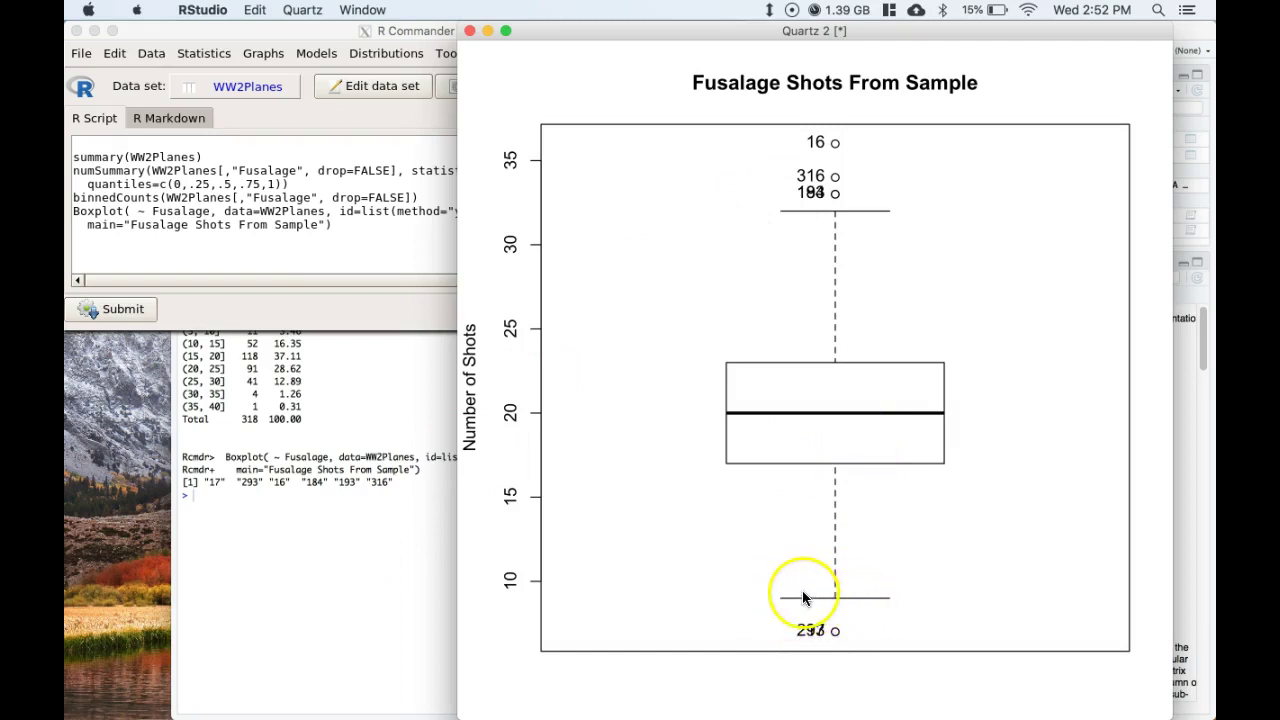
{"action": "left_click", "coordinate": [322, 575]}
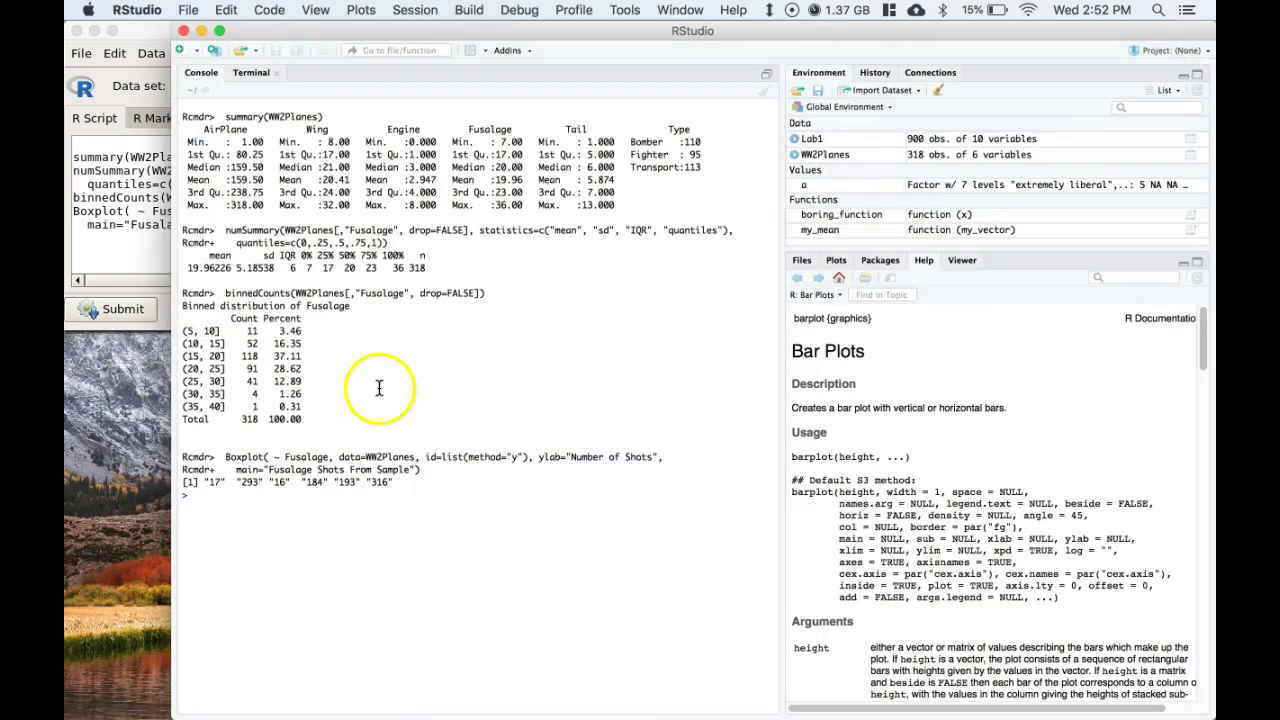
Bring the Fusalage boxplot window forward using Mission Control
{"action": "left_click", "coordinate": [150, 245]}
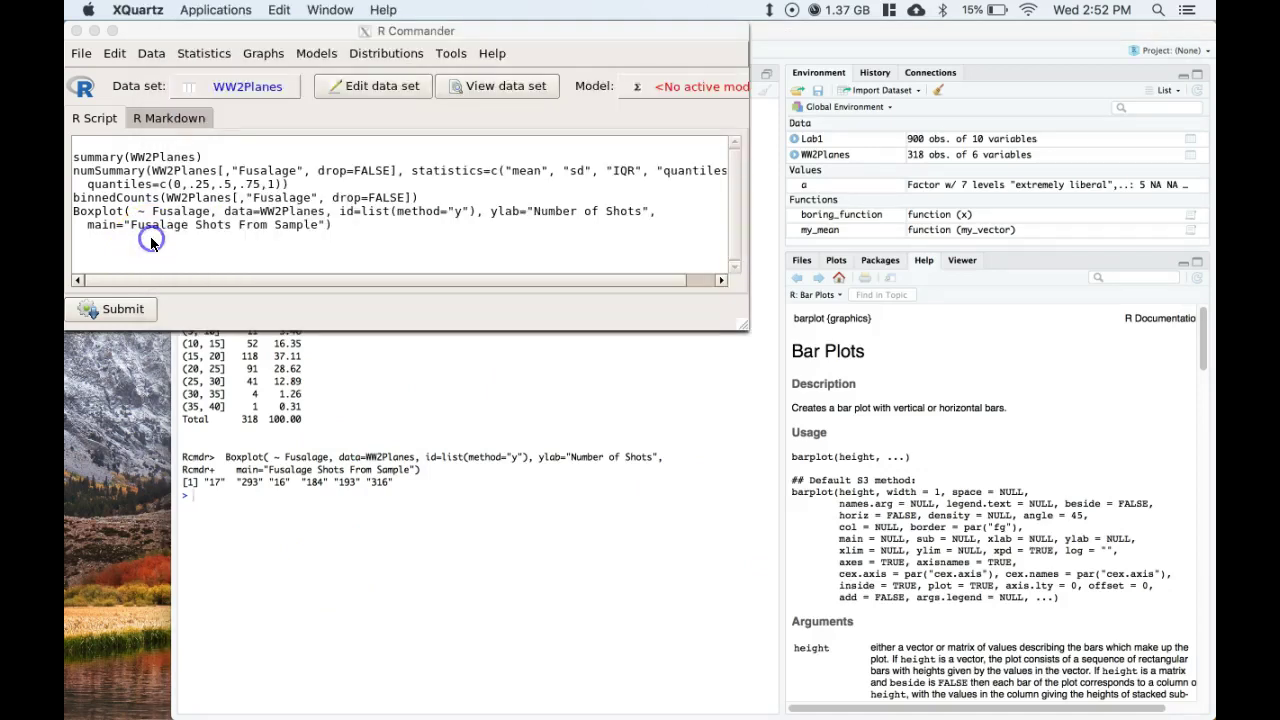
{"action": "key", "text": "ctrl+Up"}
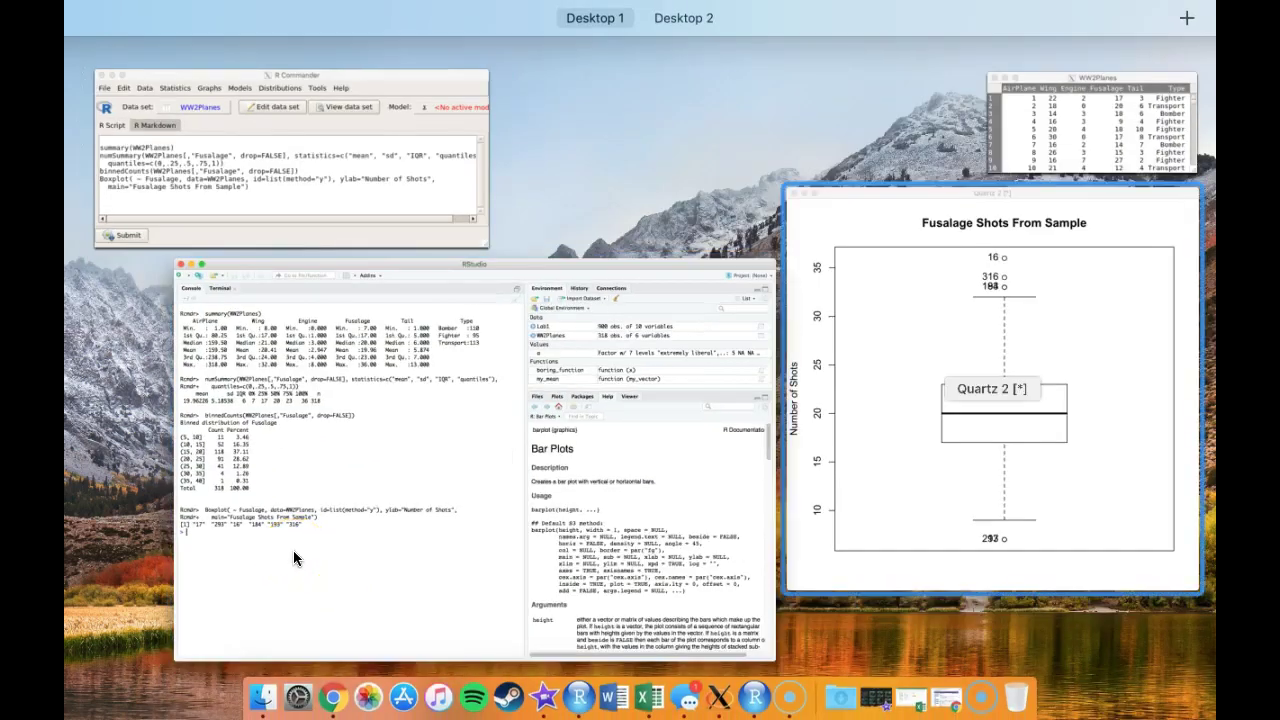
{"action": "left_click", "coordinate": [293, 550]}
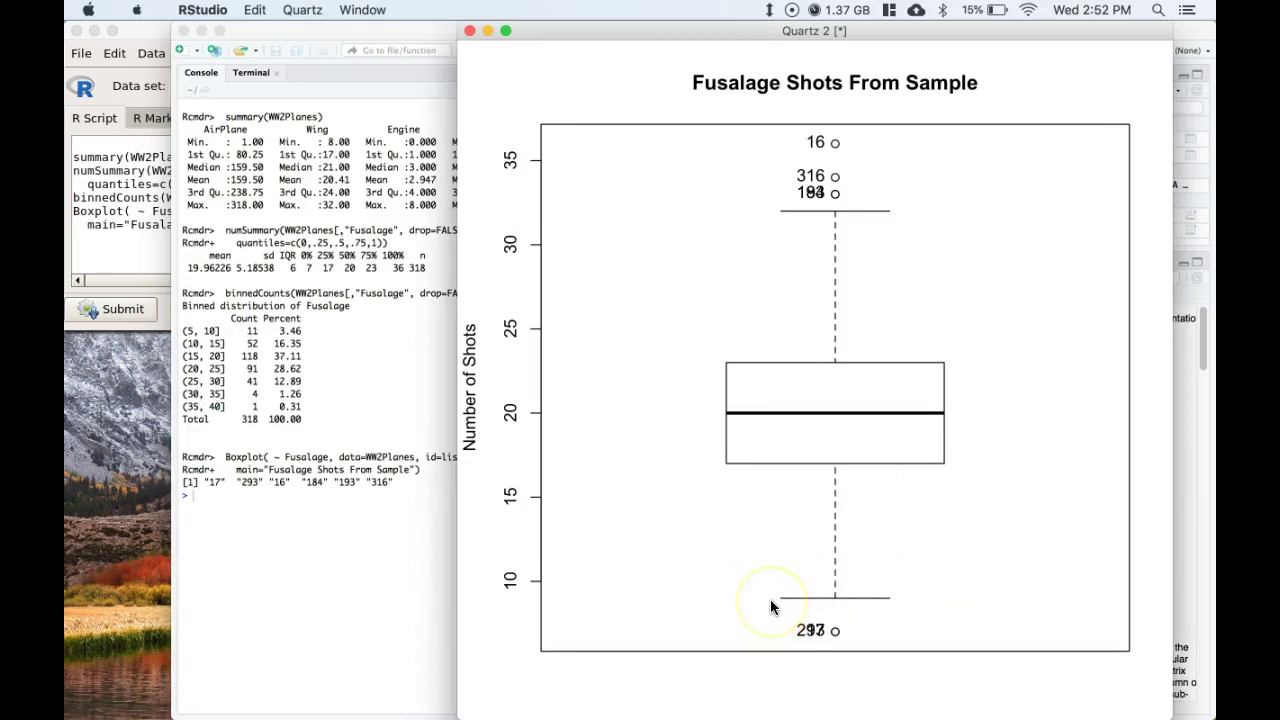
Enter the lower-fence expression Q1-1.5*IQR at the RStudio console prompt
{"action": "left_click", "coordinate": [305, 573]}
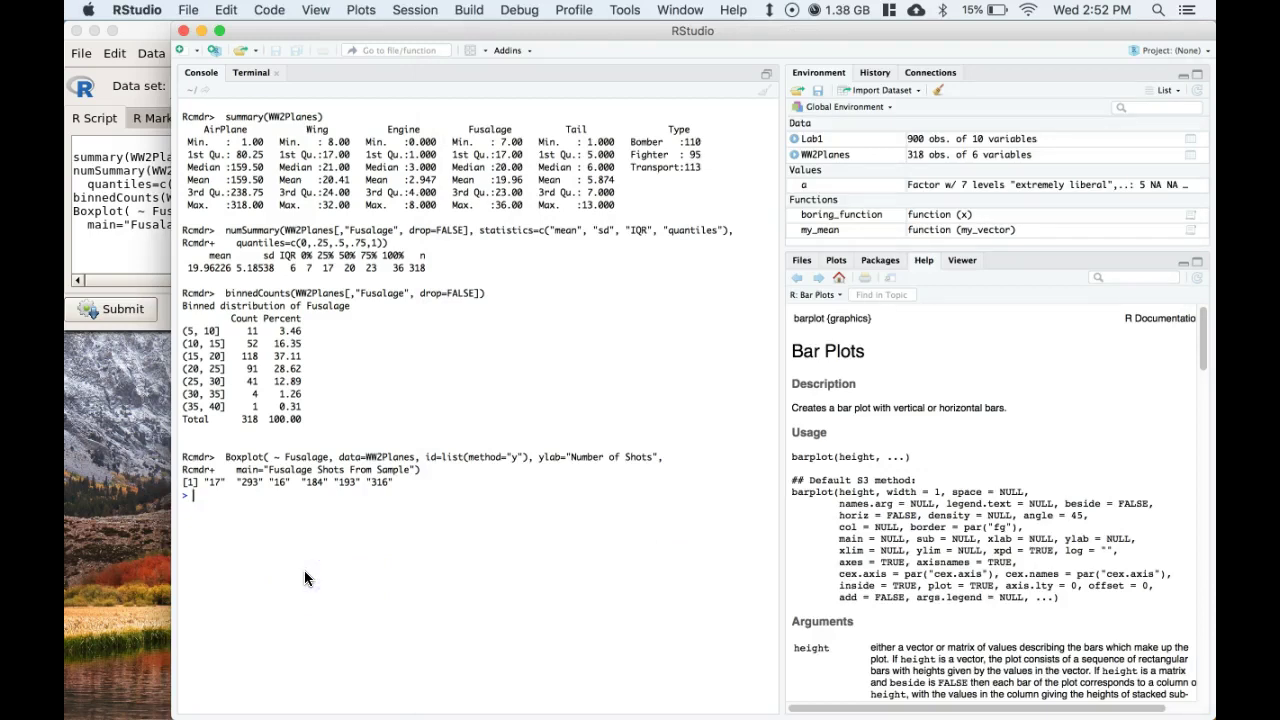
{"action": "type", "text": "15"}
{"action": "key", "text": "BackSpace"}
{"action": "type", "text": ".5*IQR"}
{"action": "key", "text": "ctrl+Up"}
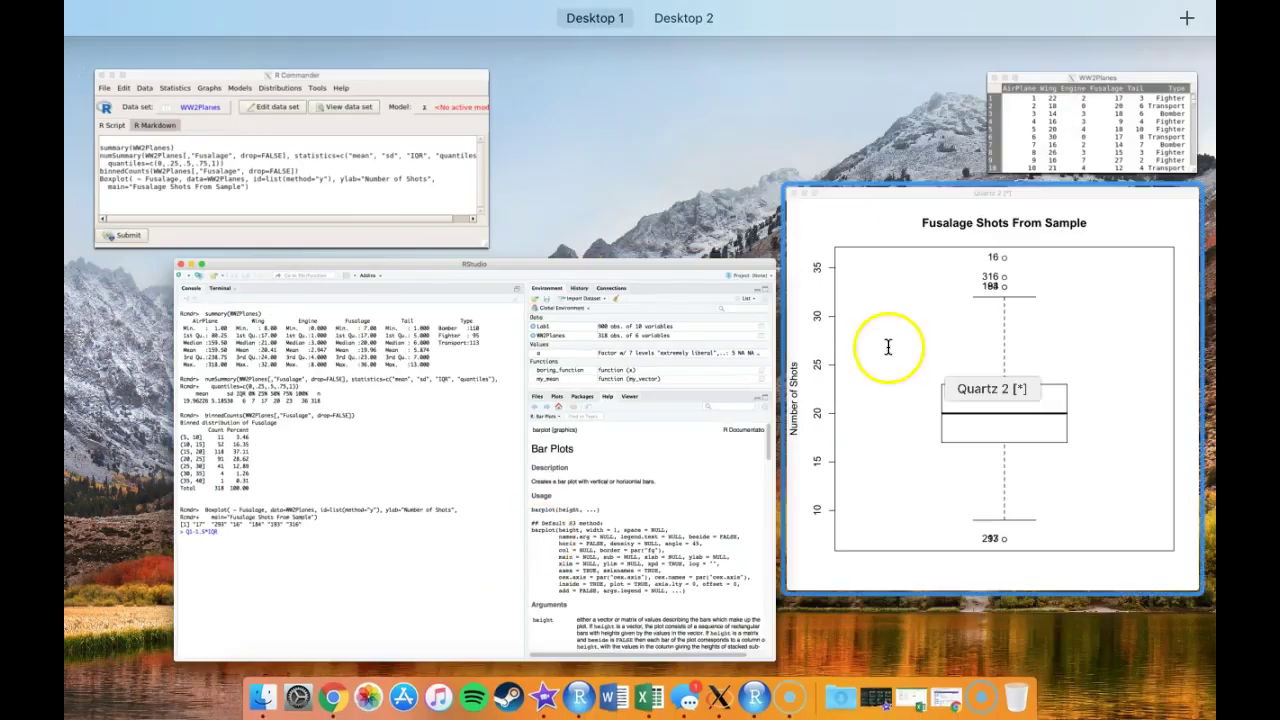
Review the Fusalage boxplot at full size, then close its window
{"action": "left_click", "coordinate": [915, 263]}
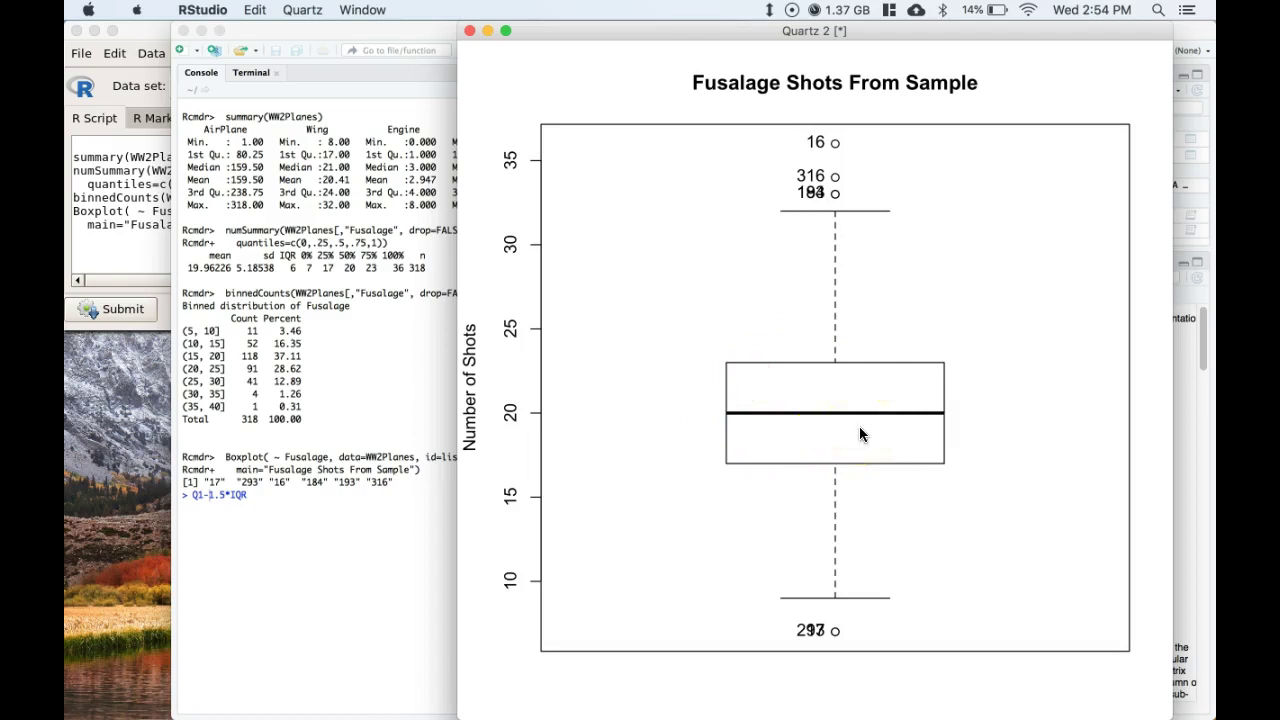
{"action": "left_click", "coordinate": [469, 33]}
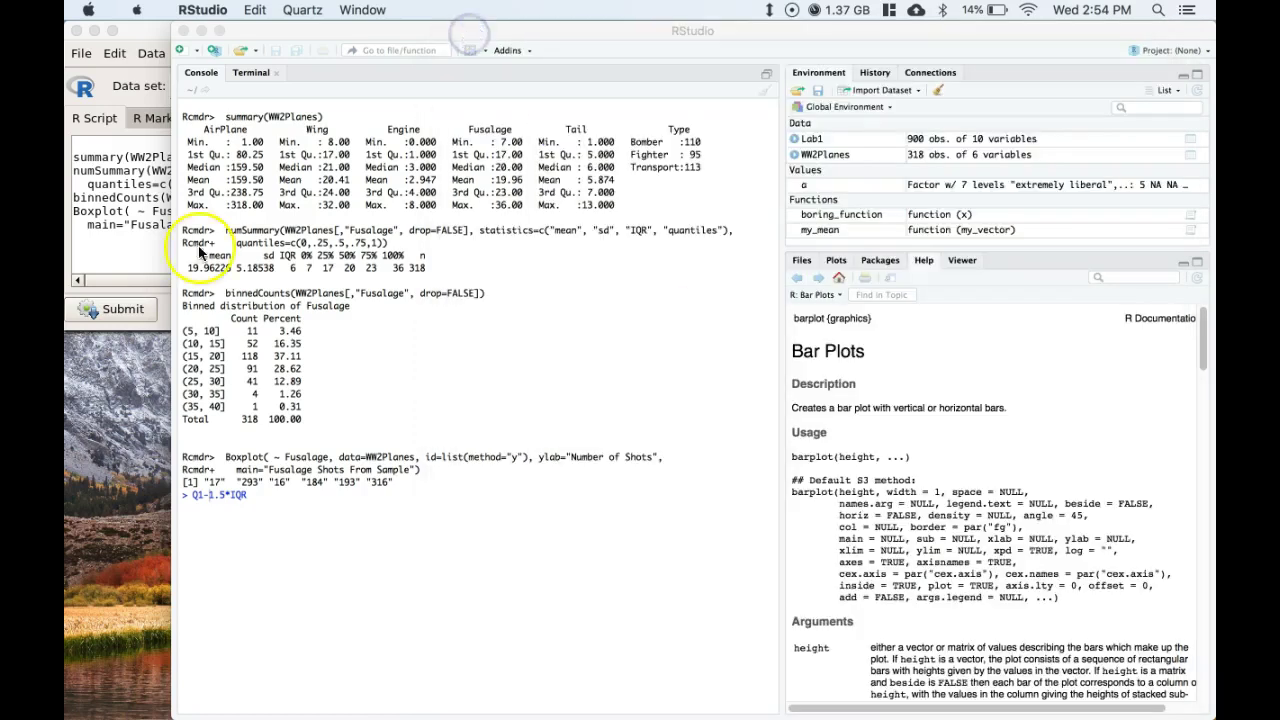
Draw an Engine boxplot titled 'Engine Shots From Sample' and move its window to the right
{"action": "left_click", "coordinate": [127, 251]}
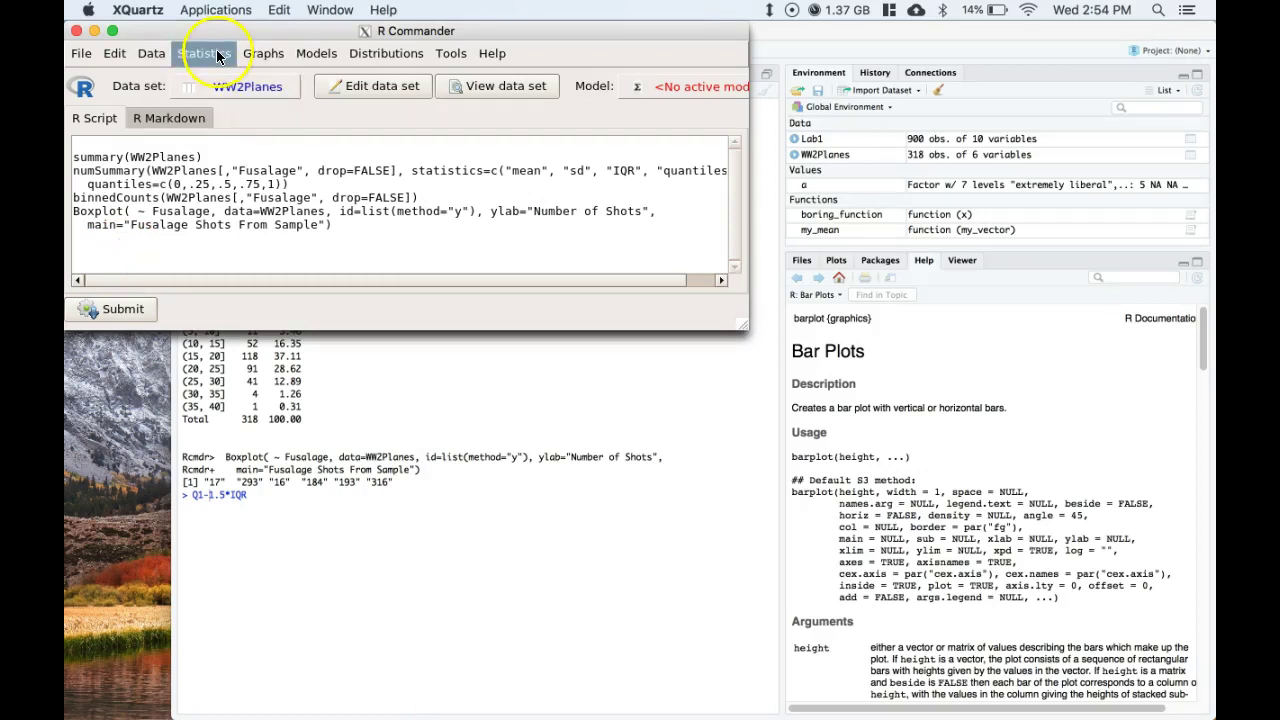
{"action": "left_click", "coordinate": [278, 53]}
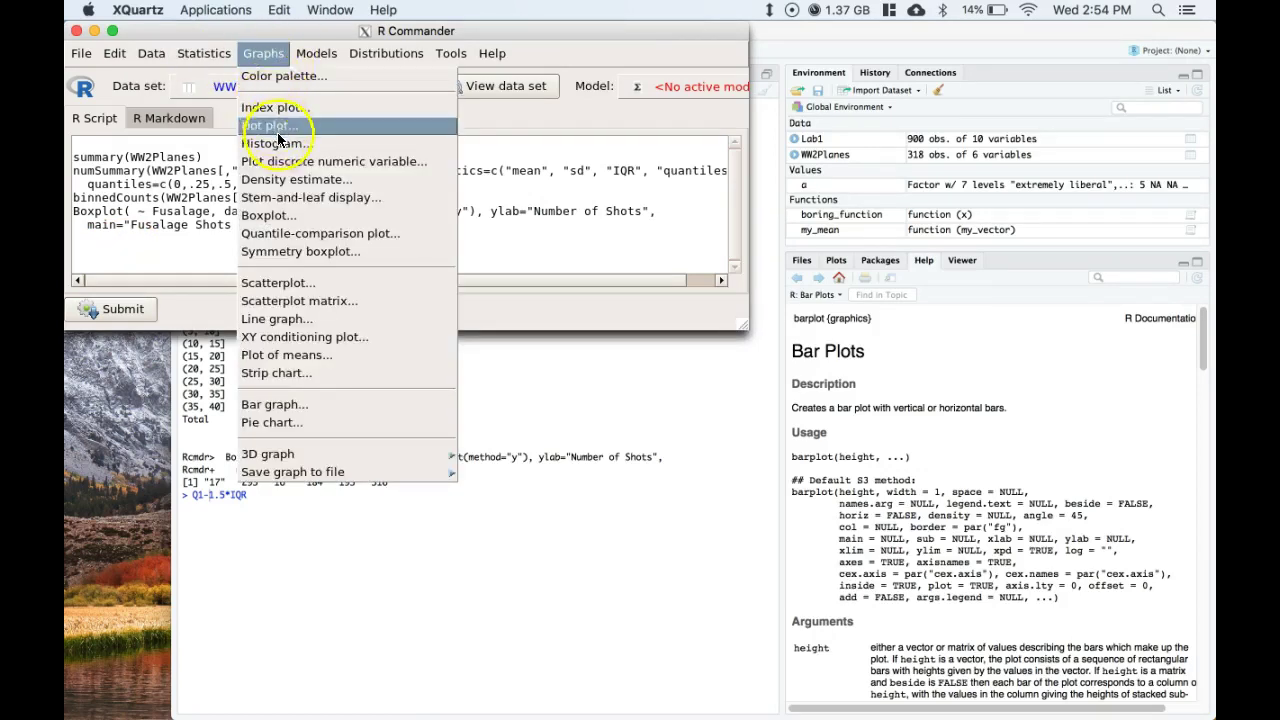
{"action": "left_click", "coordinate": [271, 219]}
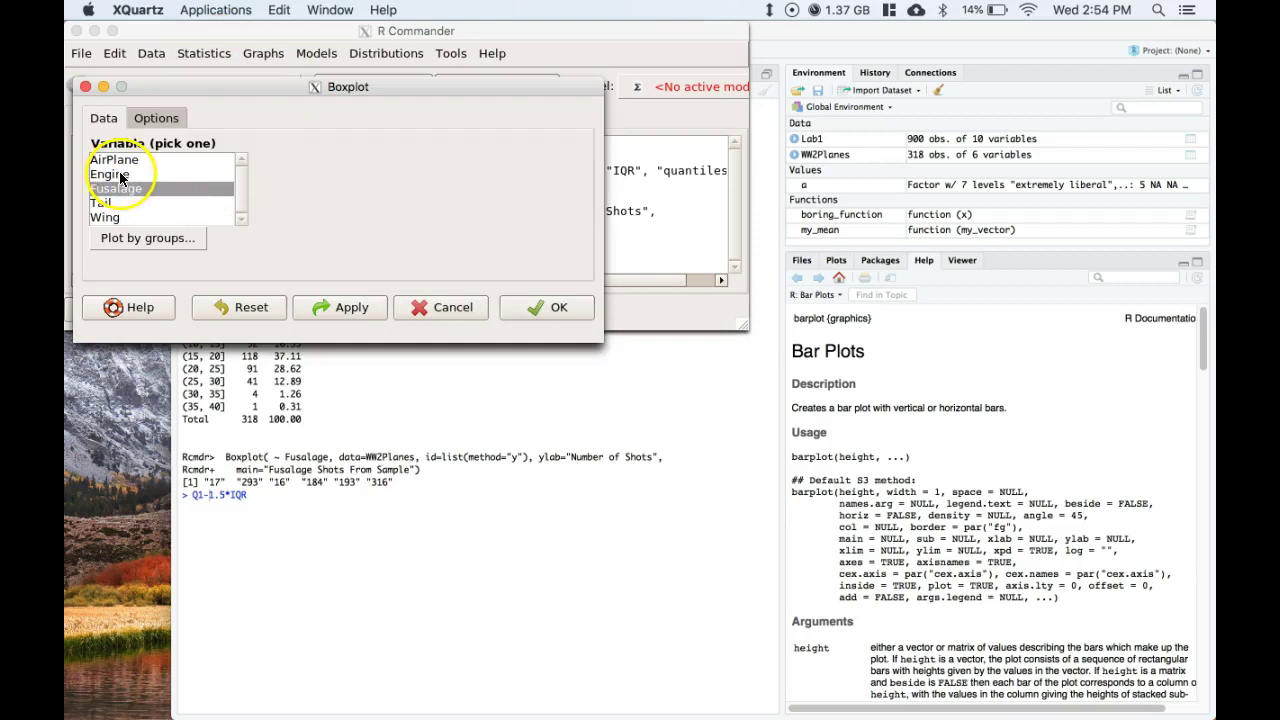
{"action": "left_click", "coordinate": [110, 174]}
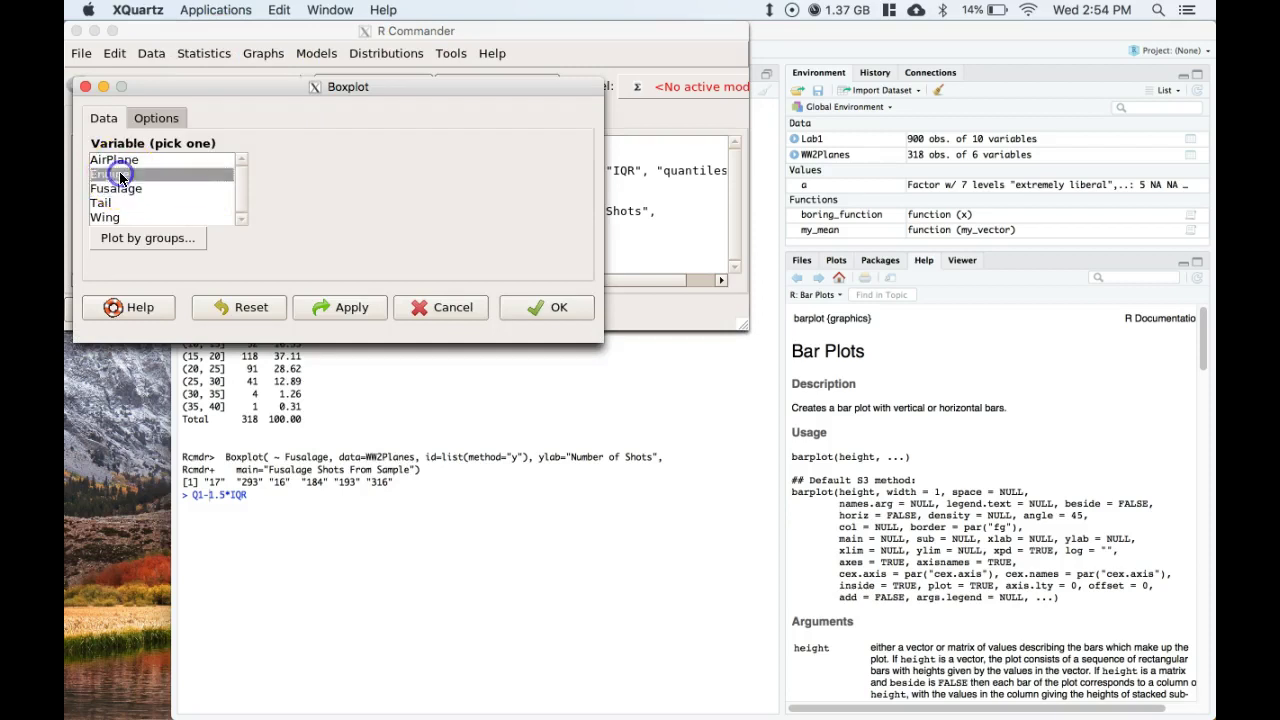
{"action": "left_click", "coordinate": [152, 120]}
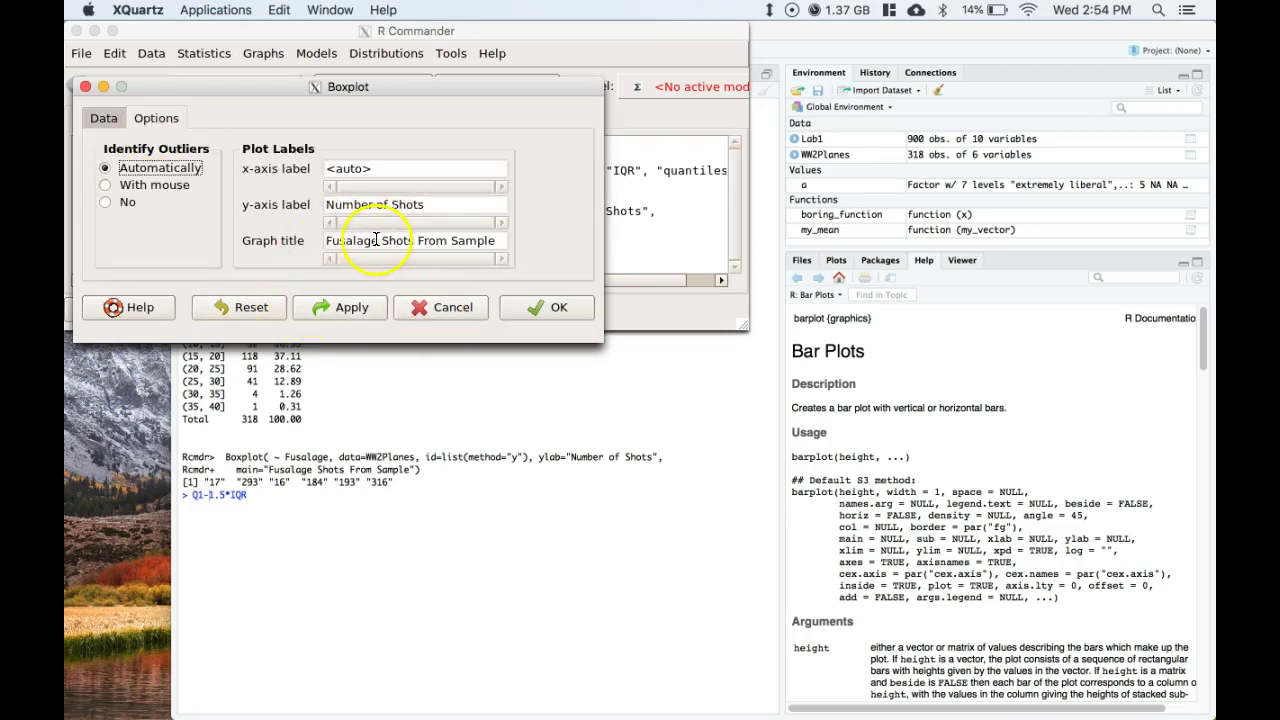
{"action": "left_click_drag", "start_coordinate": [379, 240], "coordinate": [298, 240]}
{"action": "type", "text": "Engine"}
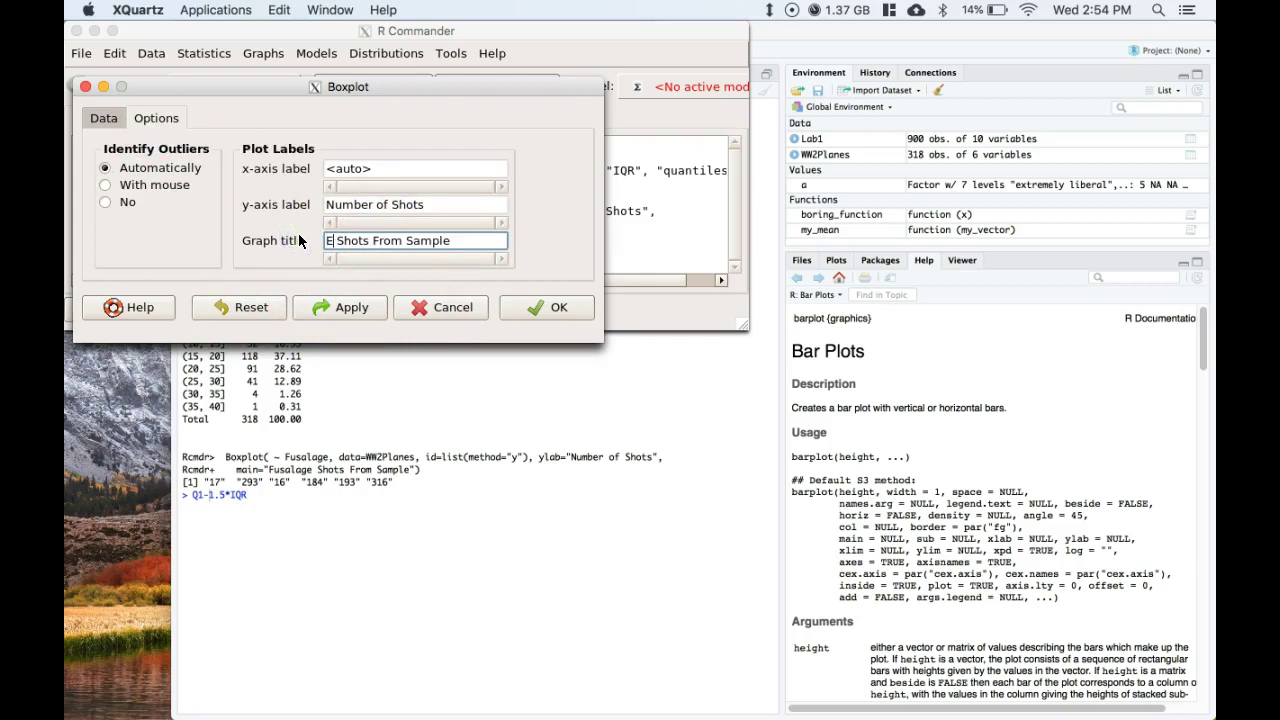
{"action": "left_click", "coordinate": [540, 308]}
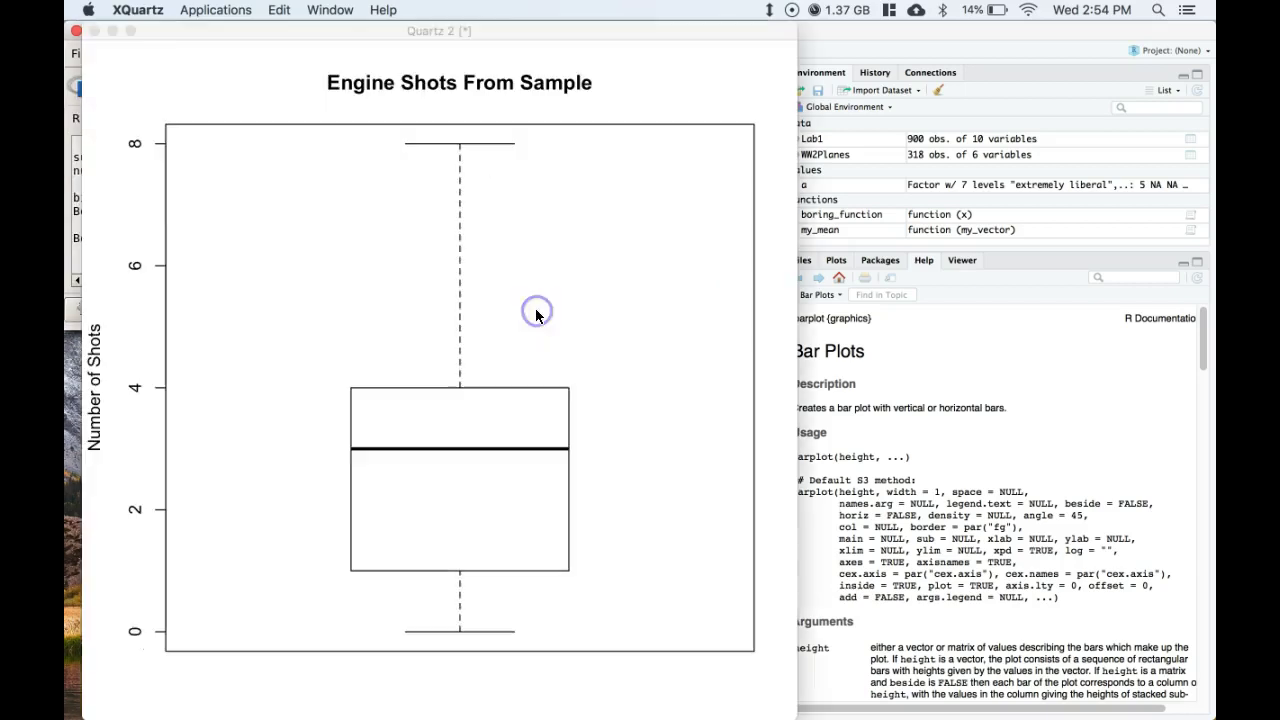
{"action": "left_click", "coordinate": [157, 49]}
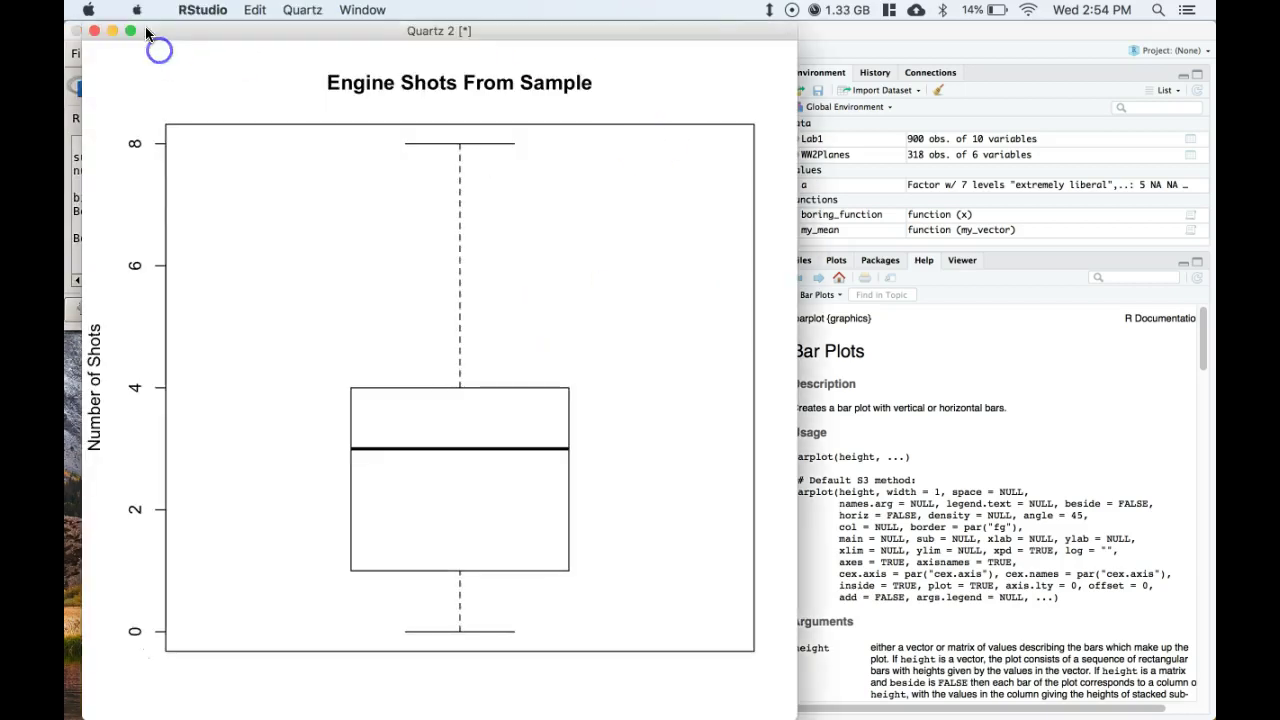
{"action": "left_click_drag", "start_coordinate": [130, 32], "coordinate": [563, 32]}
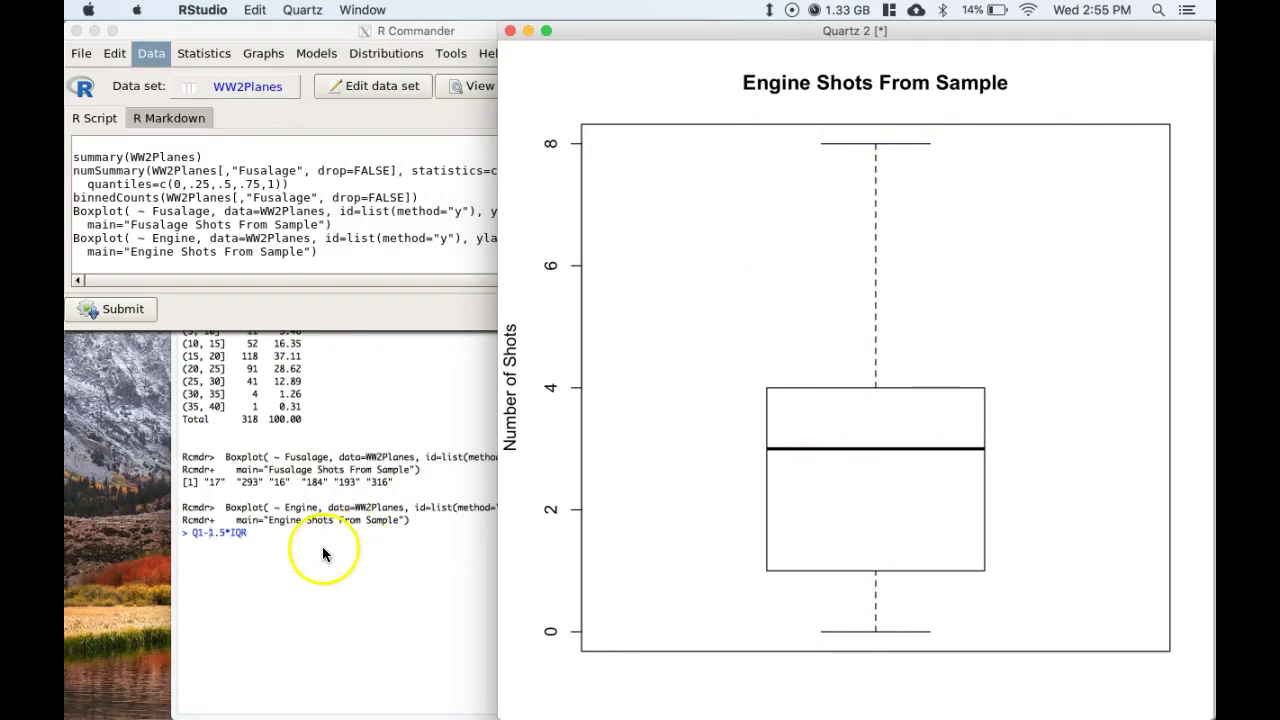
Summarise Engine numerically: mean 2.946541, sd 1.965067, IQR 3, quantiles and binned counts
{"action": "left_click", "coordinate": [351, 251]}
{"action": "left_click", "coordinate": [204, 53]}
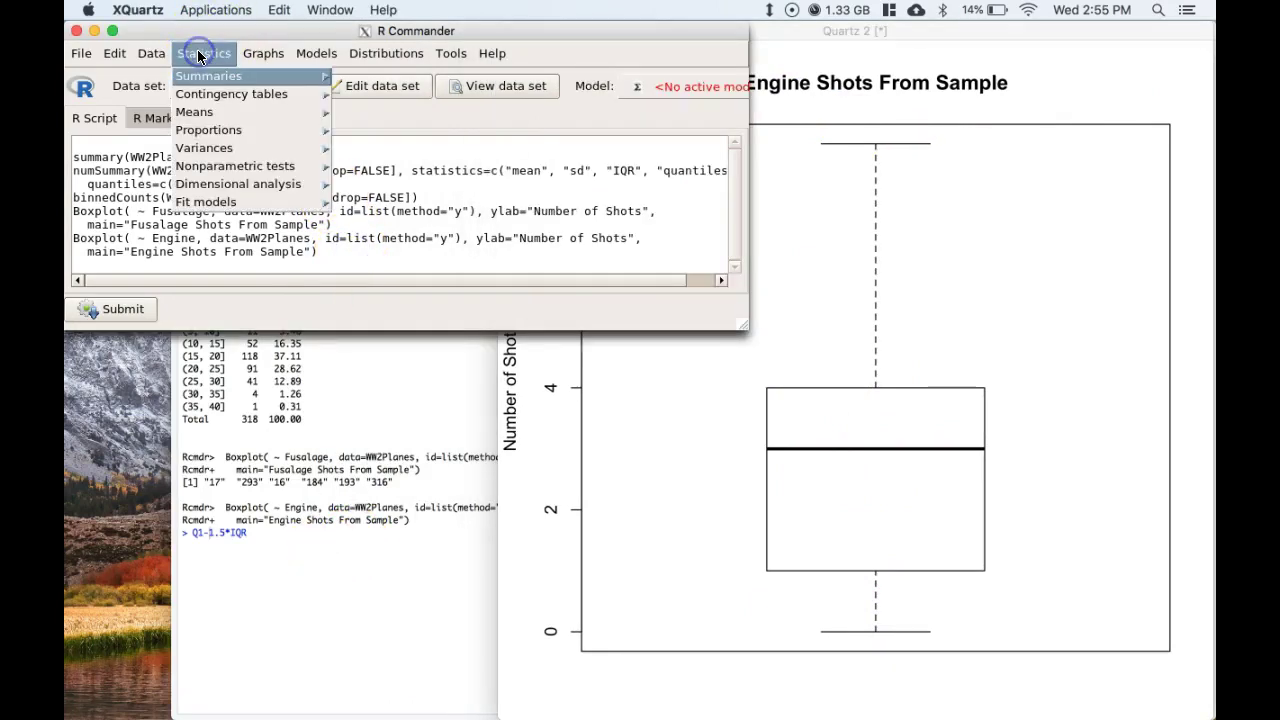
{"action": "mouse_move", "coordinate": [205, 93]}
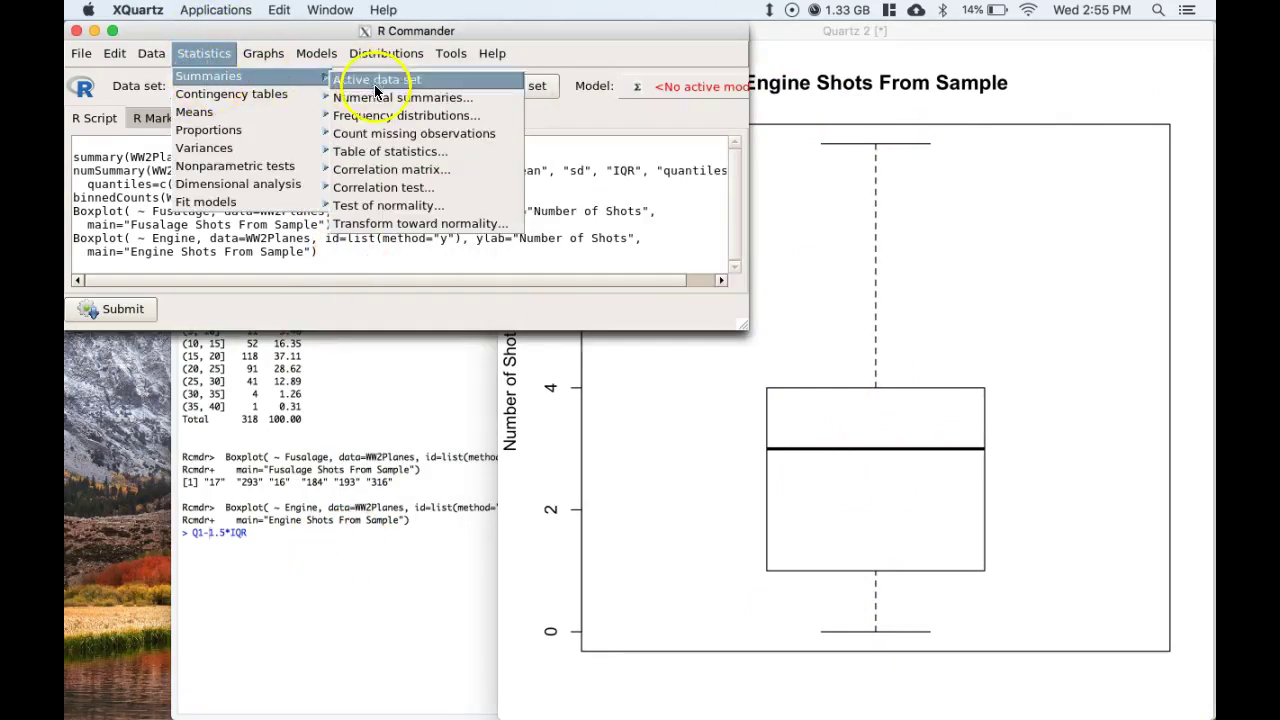
{"action": "left_click", "coordinate": [388, 96]}
{"action": "left_click", "coordinate": [110, 174]}
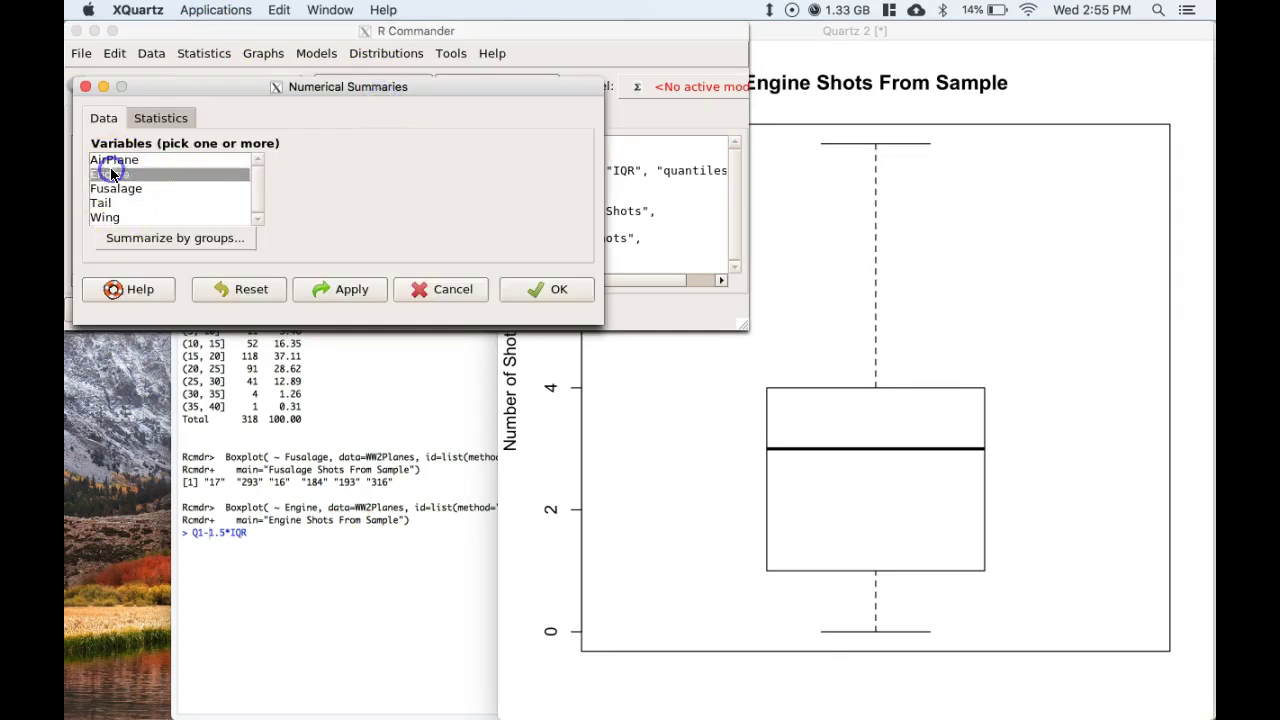
{"action": "left_click", "coordinate": [162, 117]}
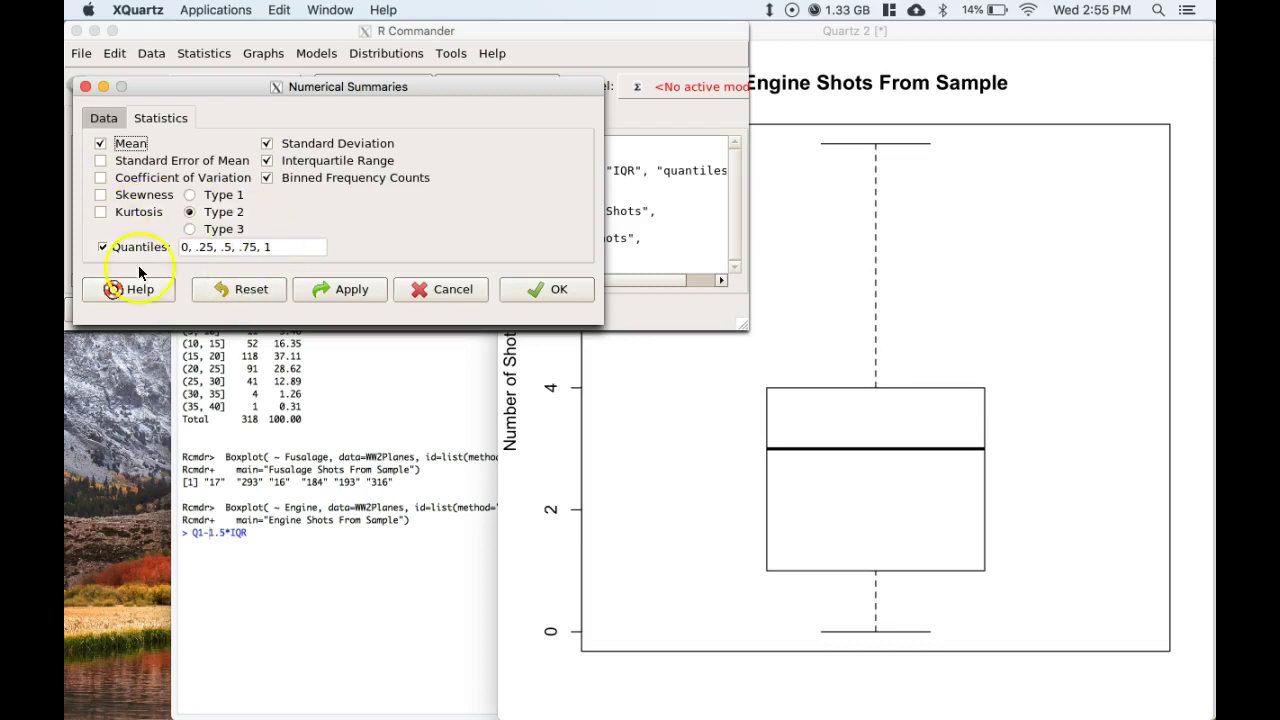
{"action": "left_click", "coordinate": [542, 290]}
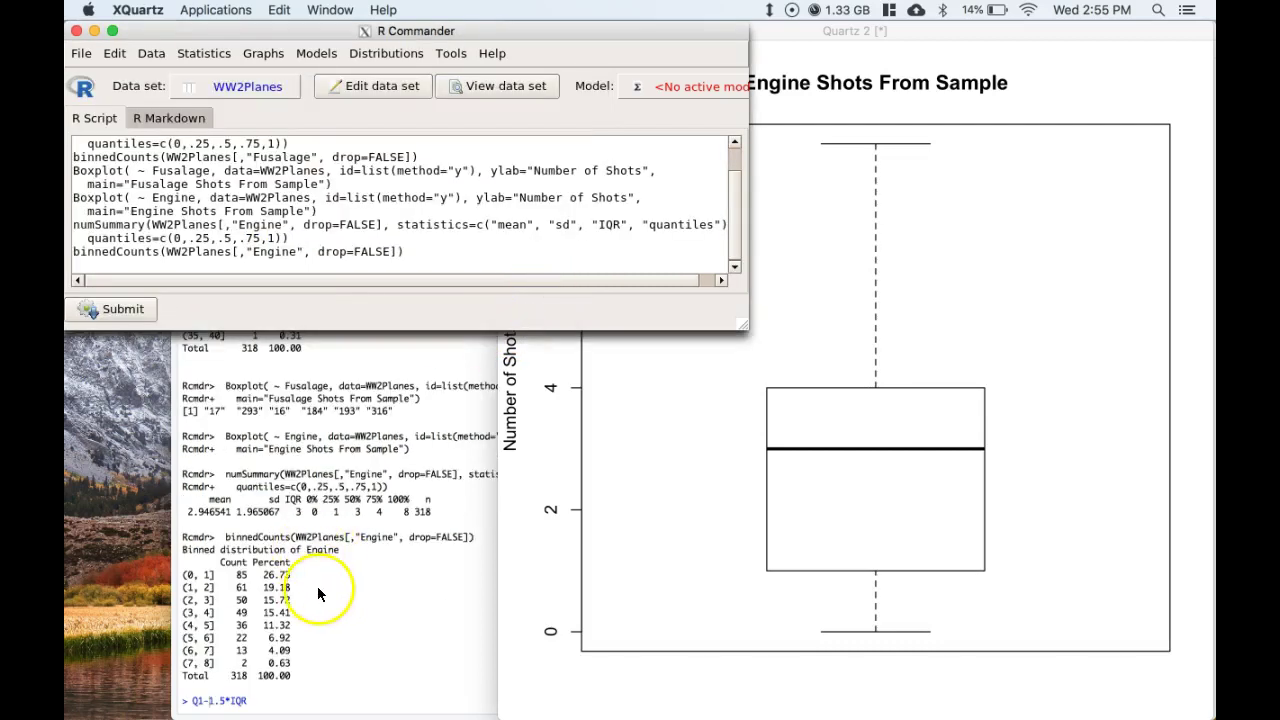
{"action": "scroll", "coordinate": [320, 586], "scroll_direction": "up", "scroll_amount": 3}
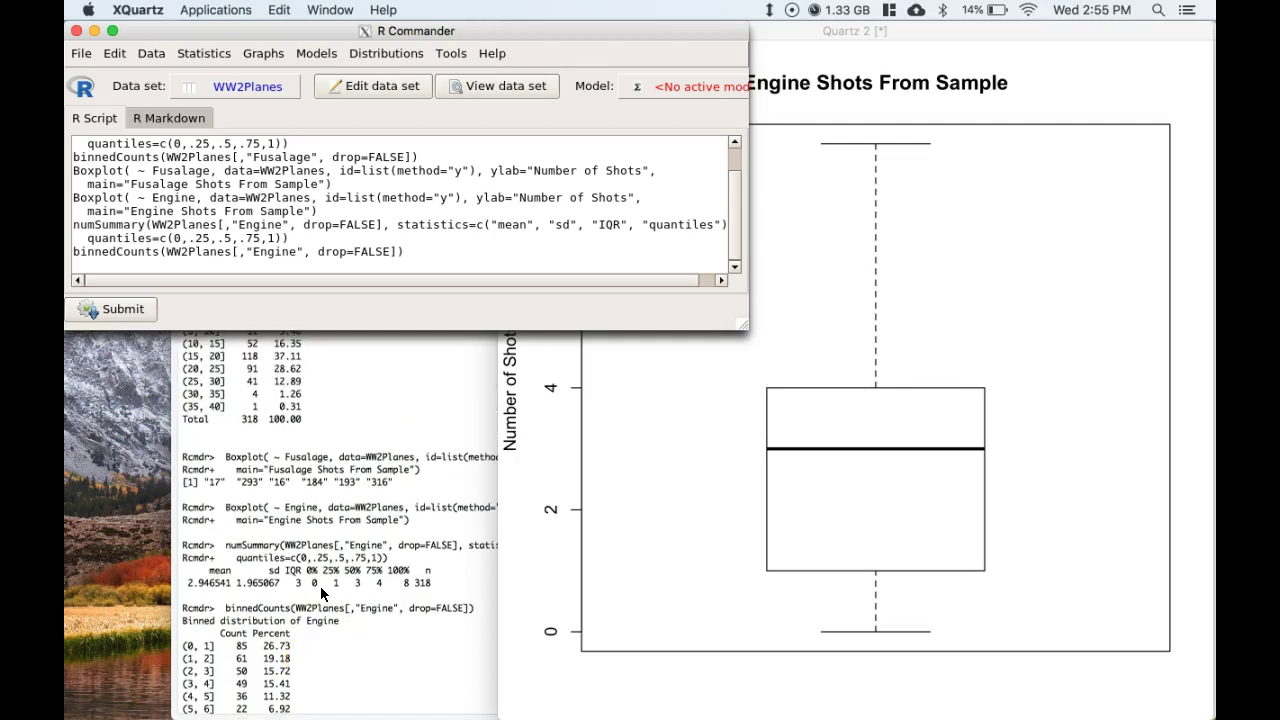
Highlight Engine's quantiles (0, 1, 3, 4, 8) in the RStudio console and compare with the Engine boxplot
{"action": "left_click", "coordinate": [318, 586]}
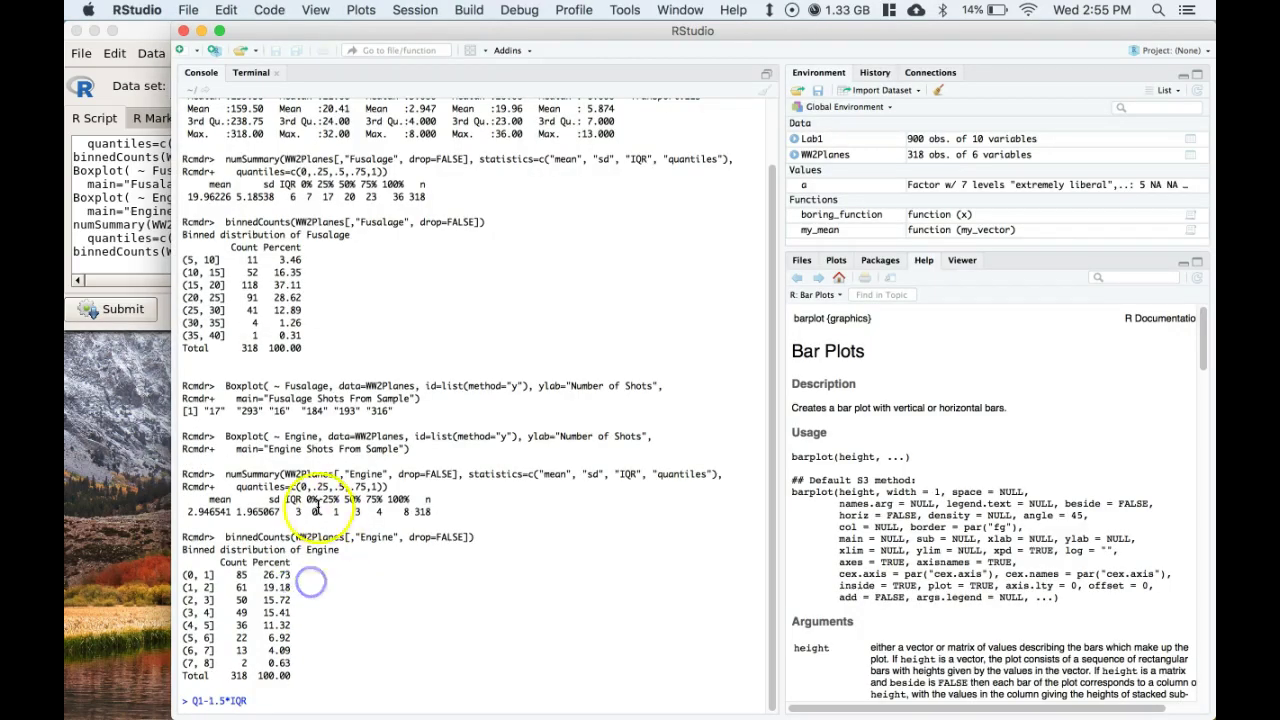
{"action": "left_click_drag", "start_coordinate": [291, 511], "coordinate": [426, 511]}
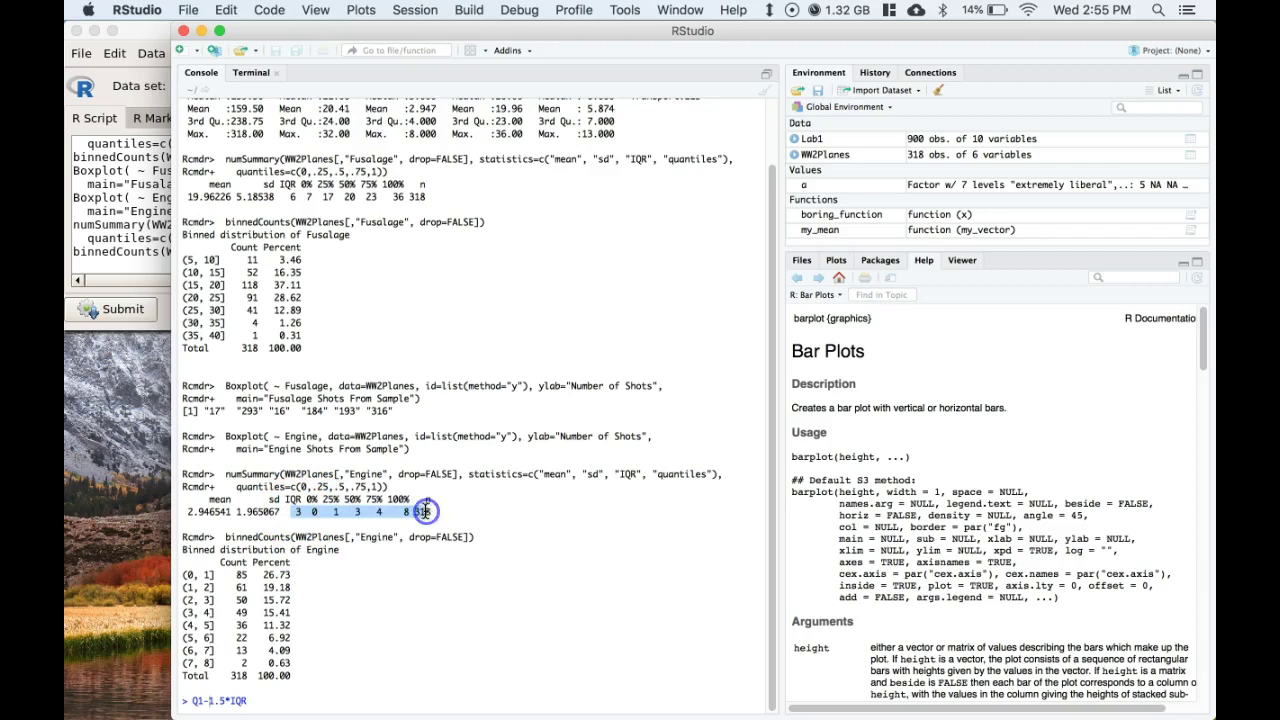
{"action": "scroll", "coordinate": [306, 534], "scroll_direction": "up", "scroll_amount": 3}
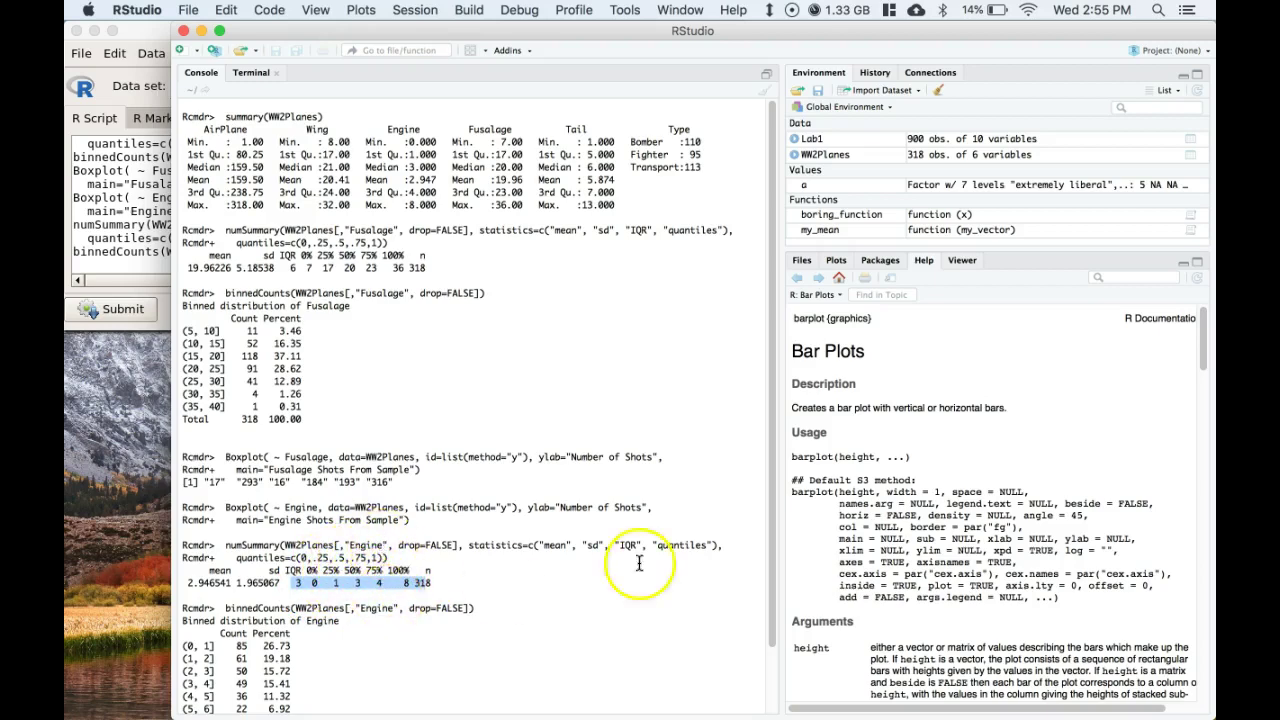
{"action": "key", "text": "ctrl+Up"}
{"action": "left_click", "coordinate": [795, 515]}
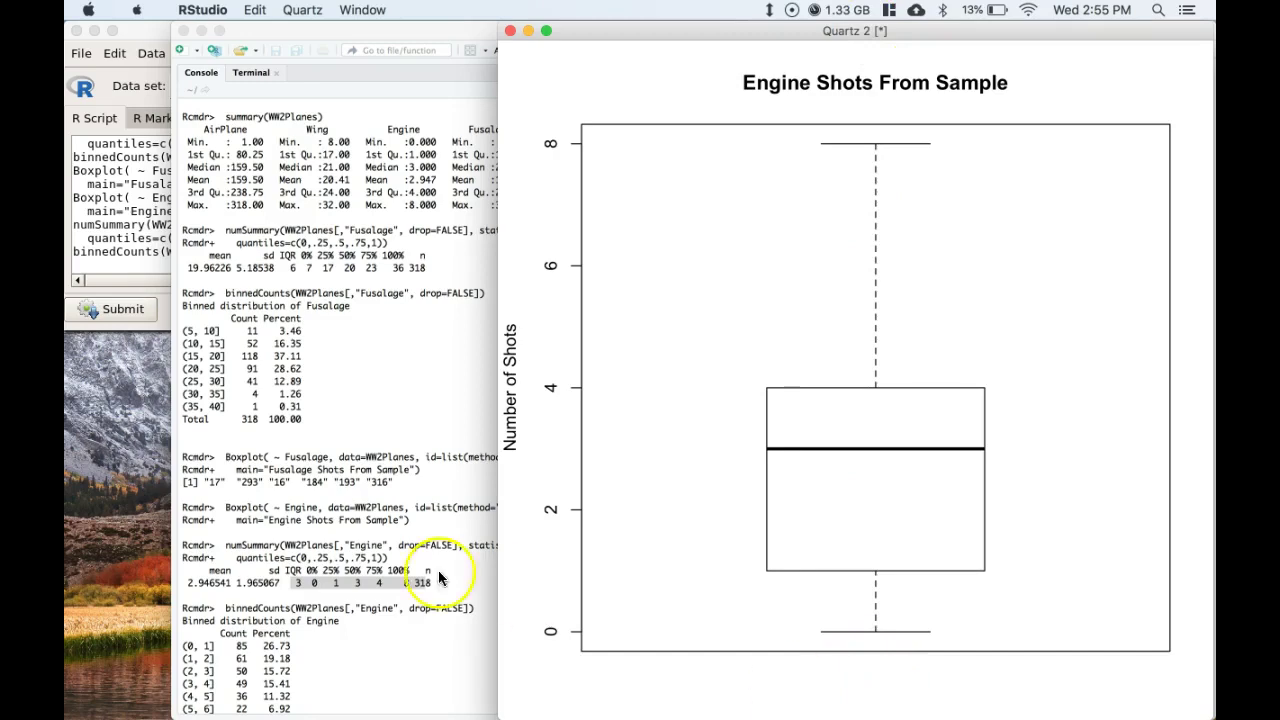
Enter the lower-fence expression Q1-1.5*IQR in the RStudio console alongside the Engine boxplot
{"action": "key", "text": "ctrl+Up"}
{"action": "left_click", "coordinate": [365, 629]}
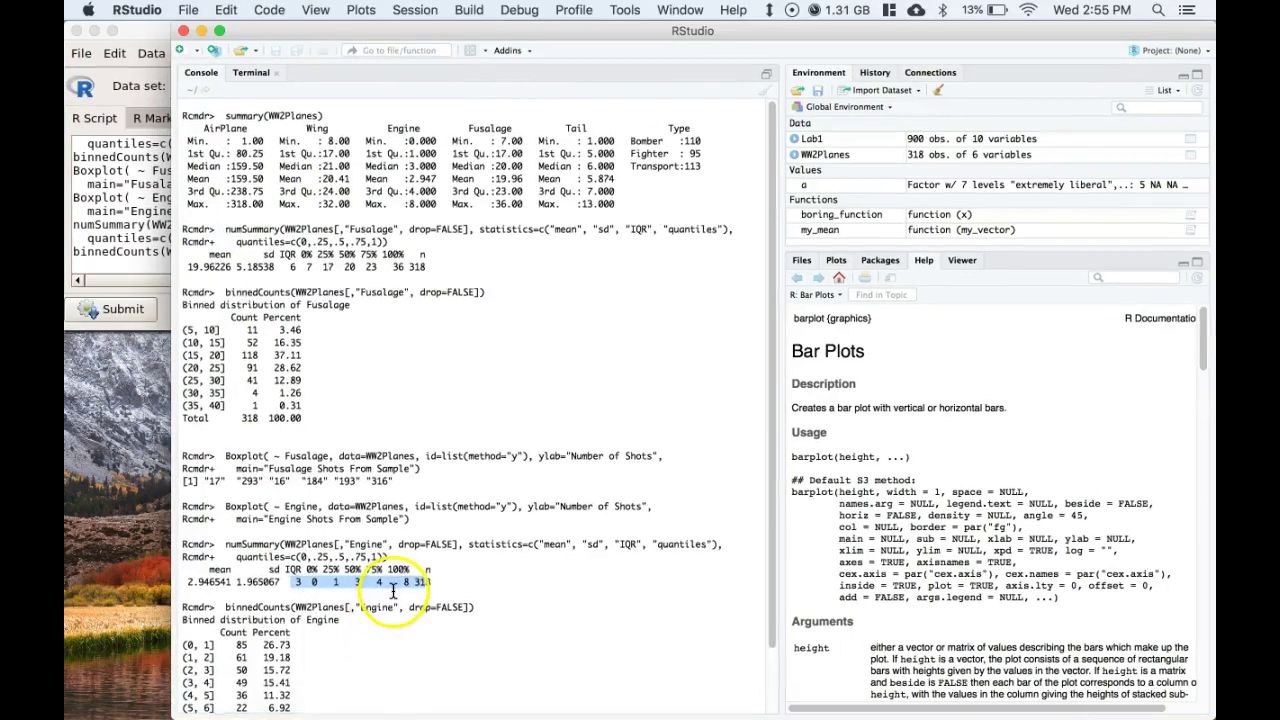
{"action": "type", "text": "Q1-1.5*IQR"}
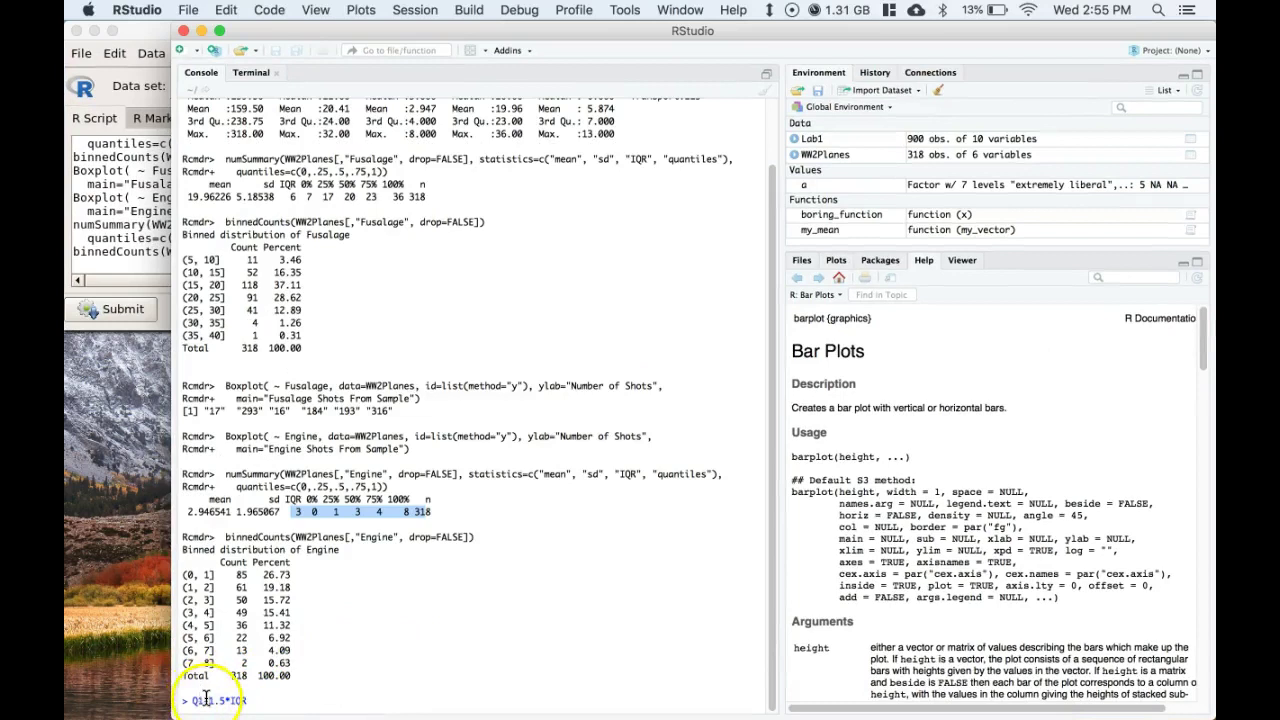
{"action": "left_click", "coordinate": [255, 701]}
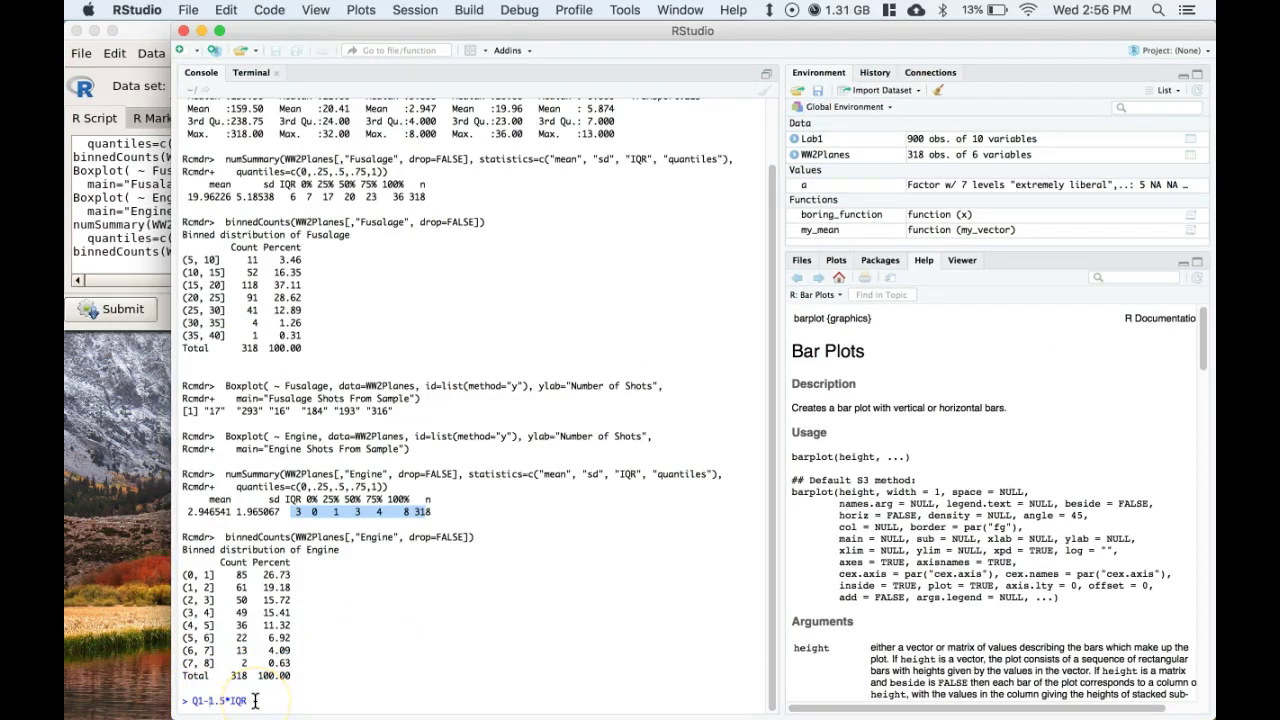
{"action": "left_click", "coordinate": [410, 521]}
{"action": "key", "text": "ctrl+Up"}
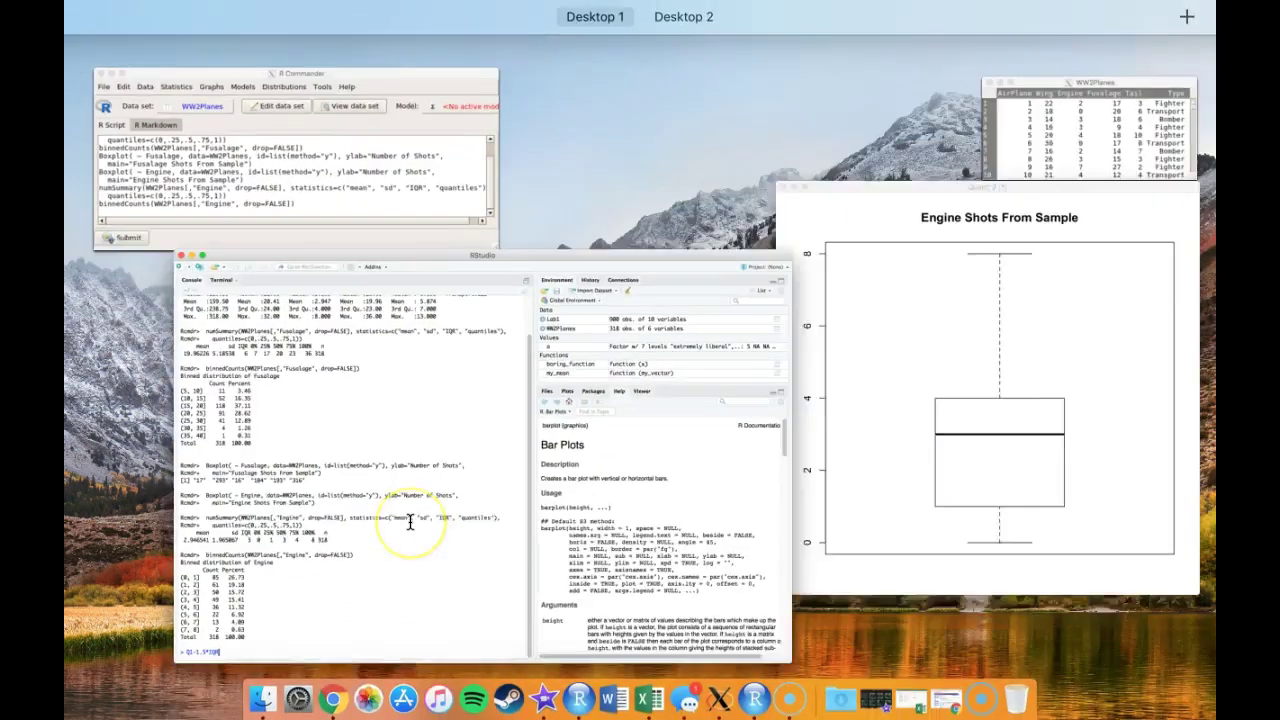
{"action": "left_click", "coordinate": [962, 451]}
{"action": "left_click", "coordinate": [869, 403]}
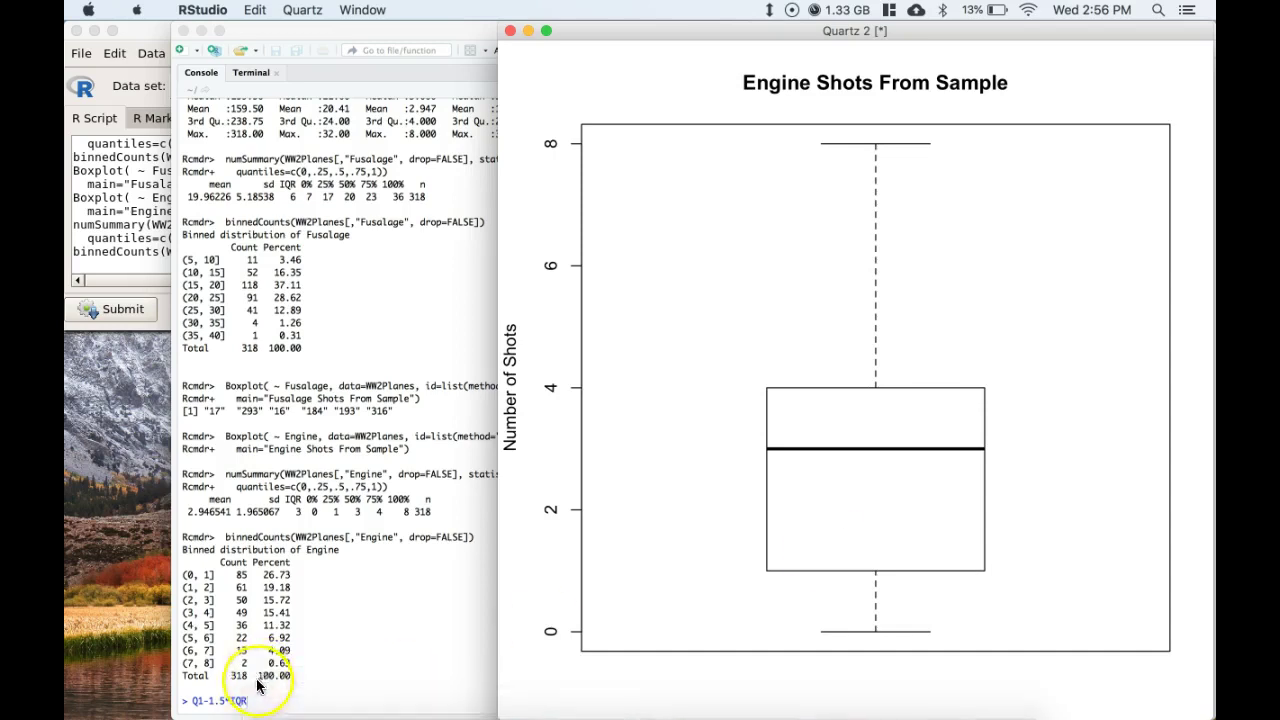
Edit the console expression into the upper fence Q3+1.5*IQR, with the Engine boxplot in front
{"action": "left_click", "coordinate": [187, 703]}
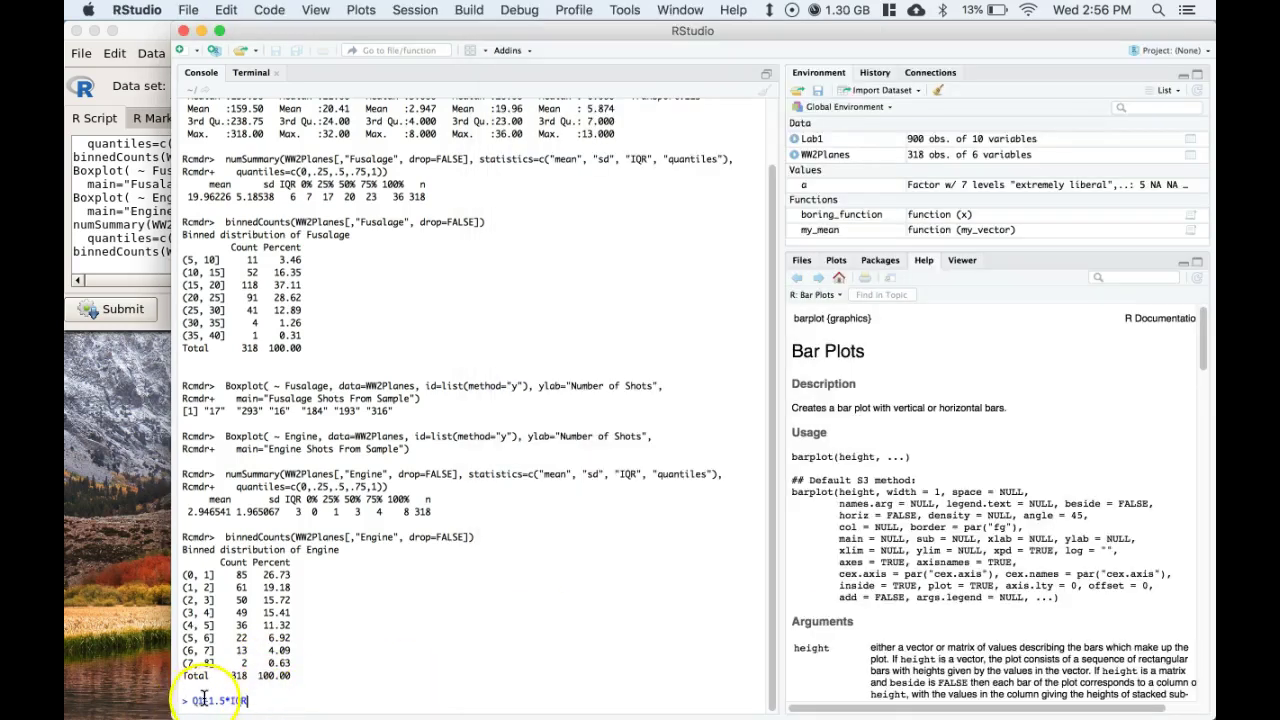
{"action": "left_click", "coordinate": [196, 701]}
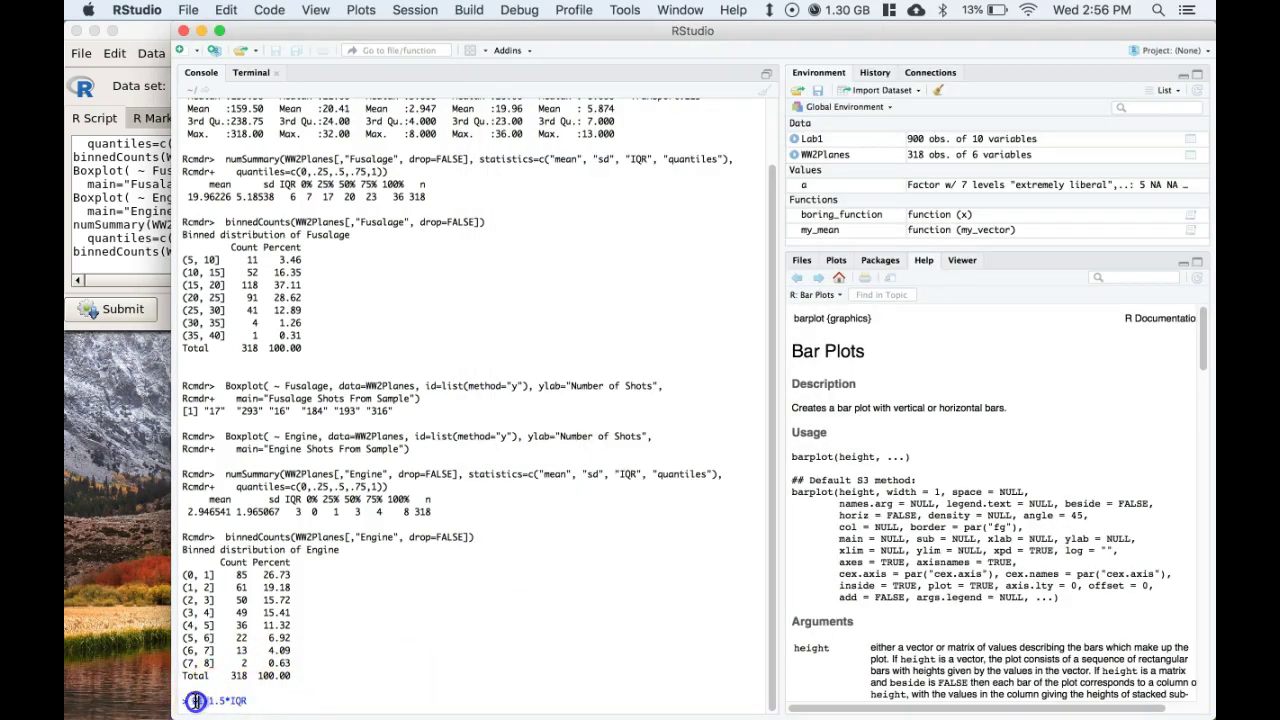
{"action": "double_click", "coordinate": [196, 701]}
{"action": "type", "text": "1"}
{"action": "type", "text": "+"}
{"action": "left_click", "coordinate": [416, 473]}
{"action": "key", "text": "ctrl+Up"}
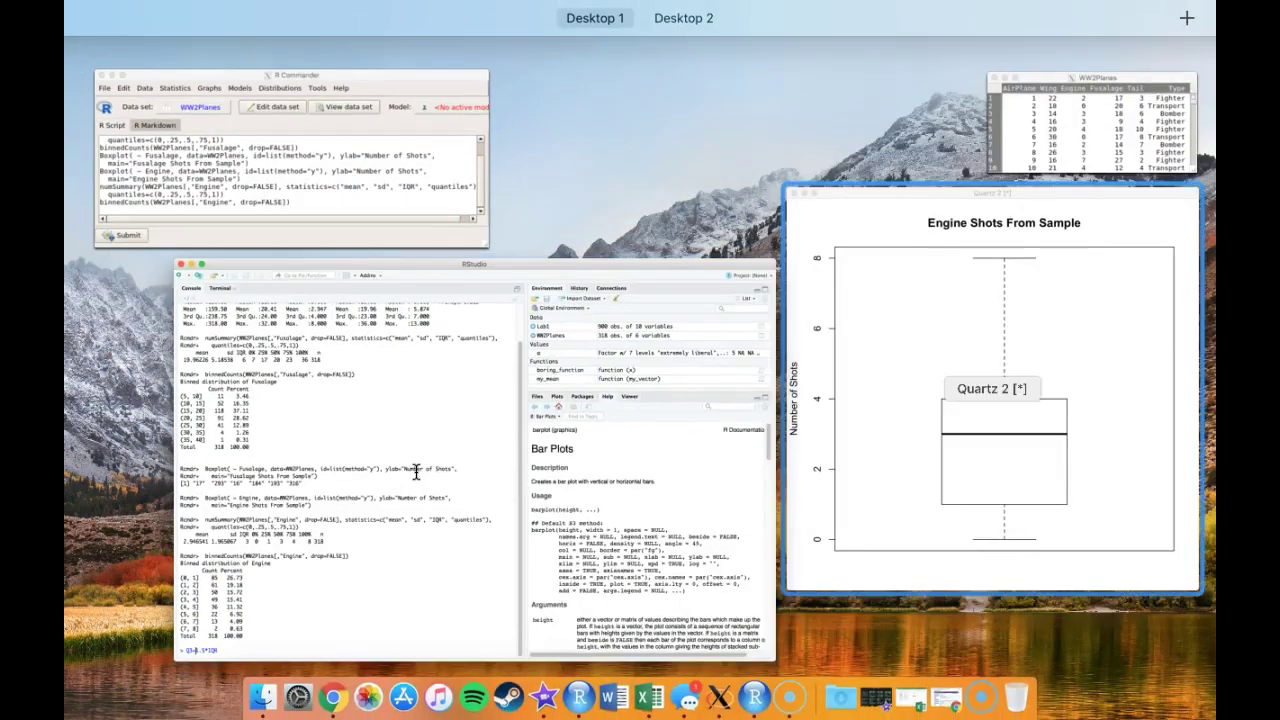
{"action": "left_click", "coordinate": [907, 425]}
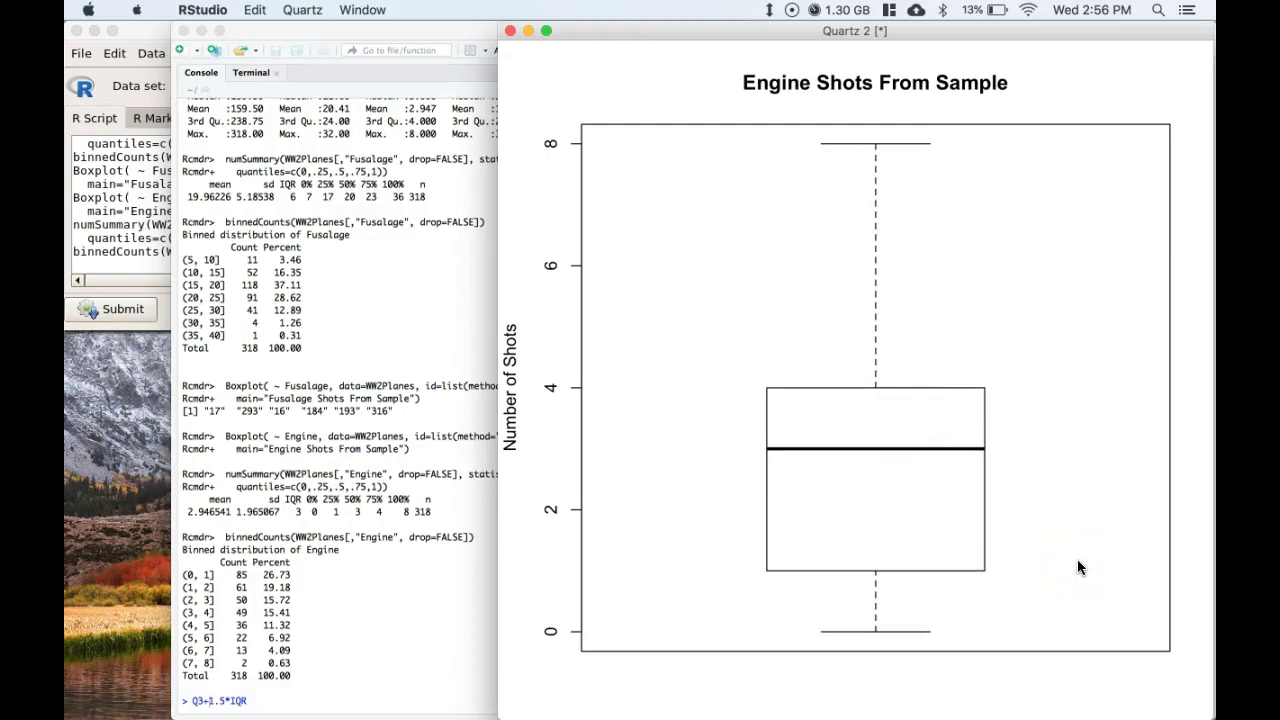